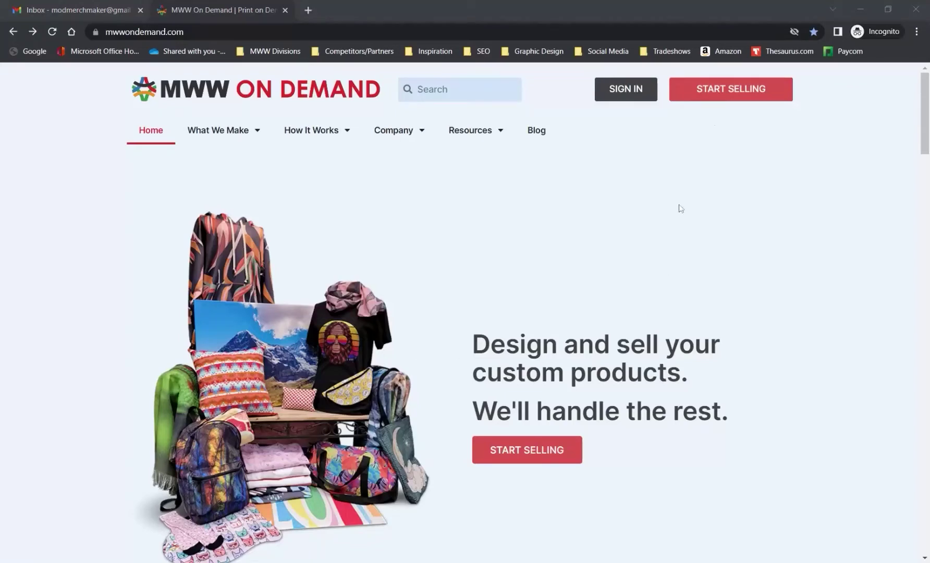
Open the sign-up form and enter the seller's first name, last name and e-mail address
click(712, 93)
text(Jane)
click(659, 225)
text(Doe)
click(501, 281)
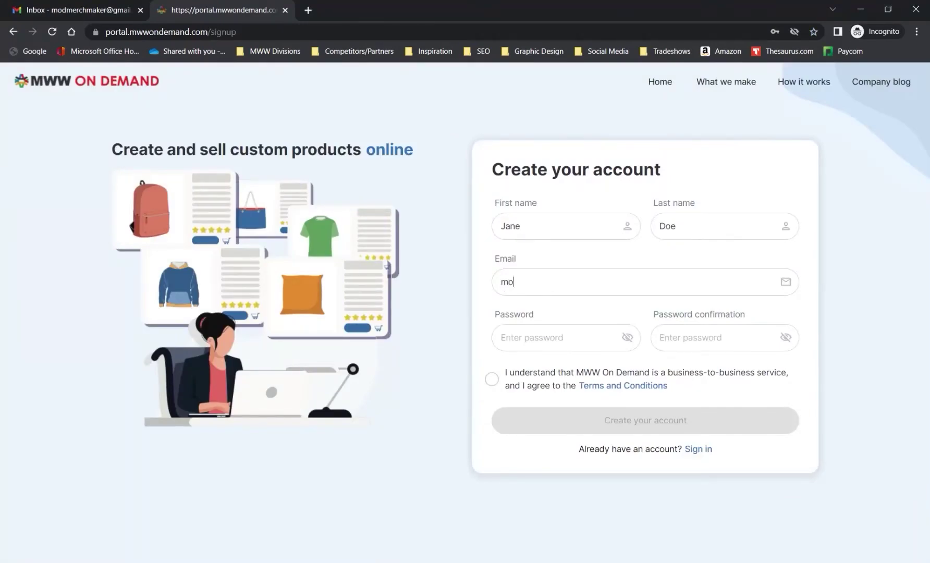
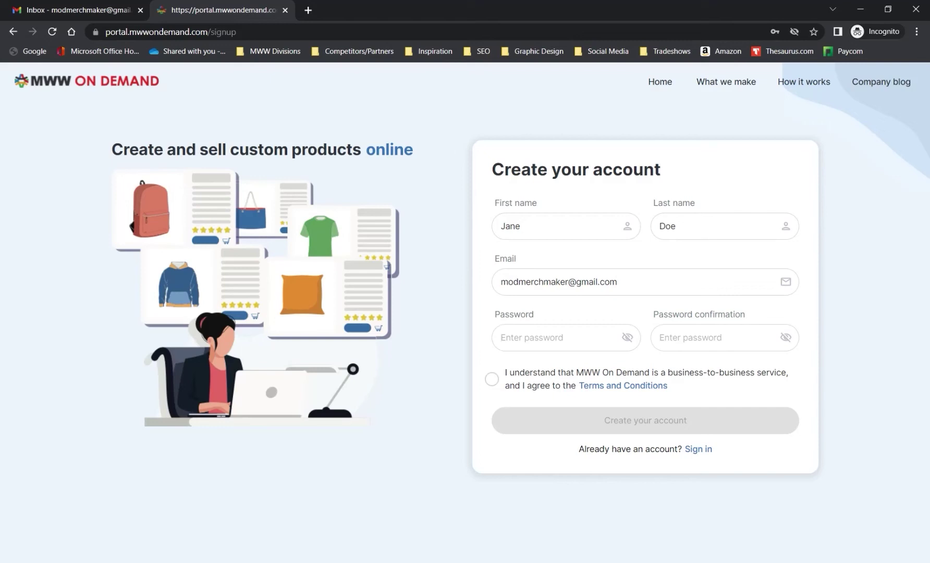
Set and confirm the account password, accept the terms, and submit the registration
click(521, 337)
text(••••••••••••••)
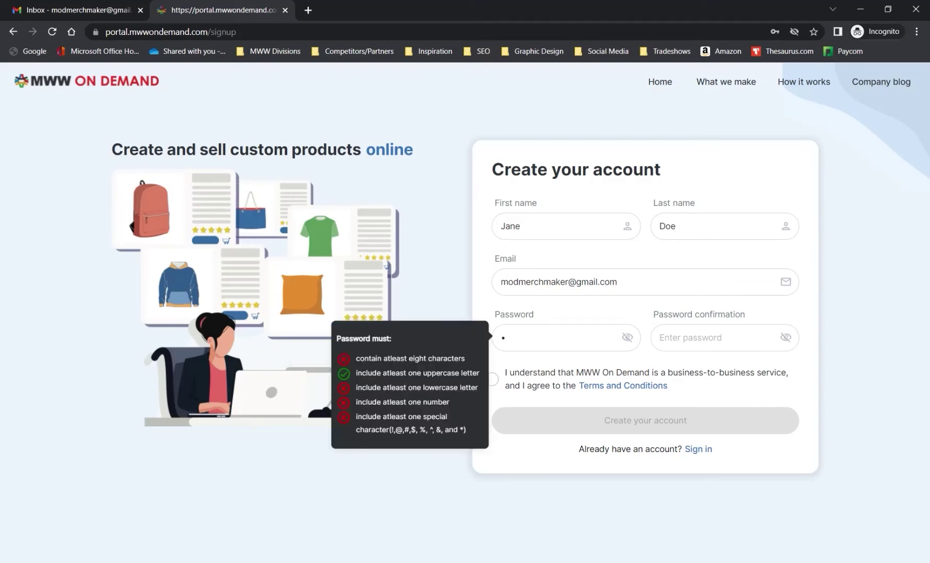
text(•••)
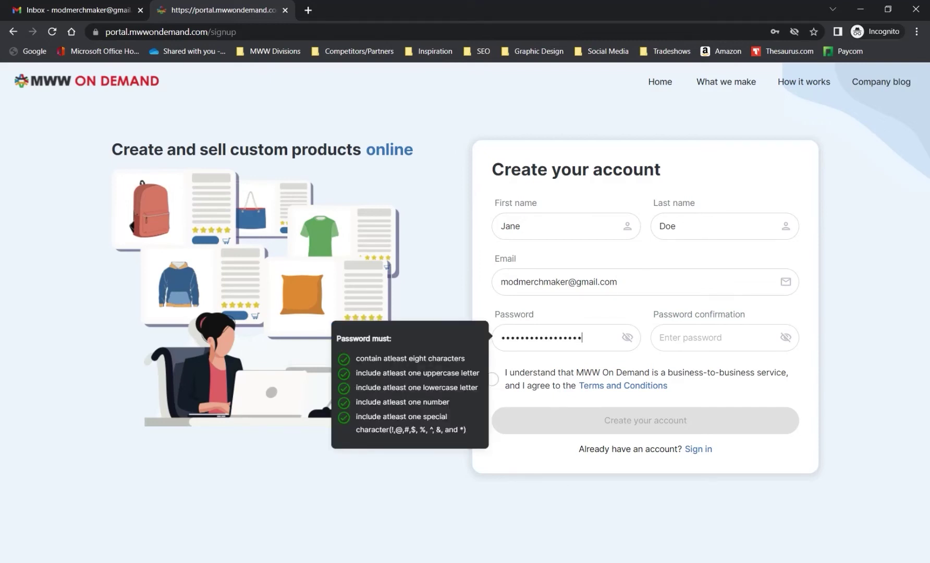
click(678, 337)
text(•••••••••••••••••)
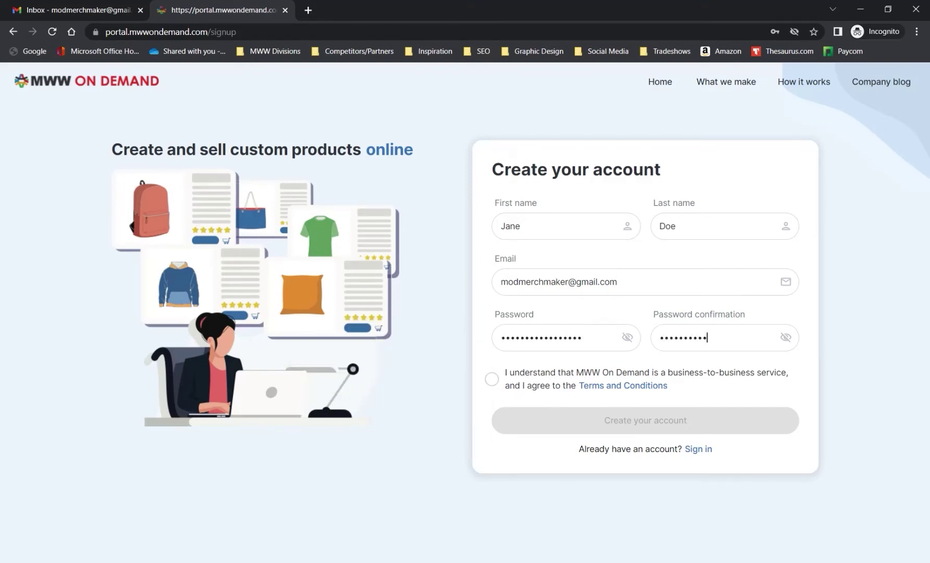
click(491, 379)
click(633, 421)
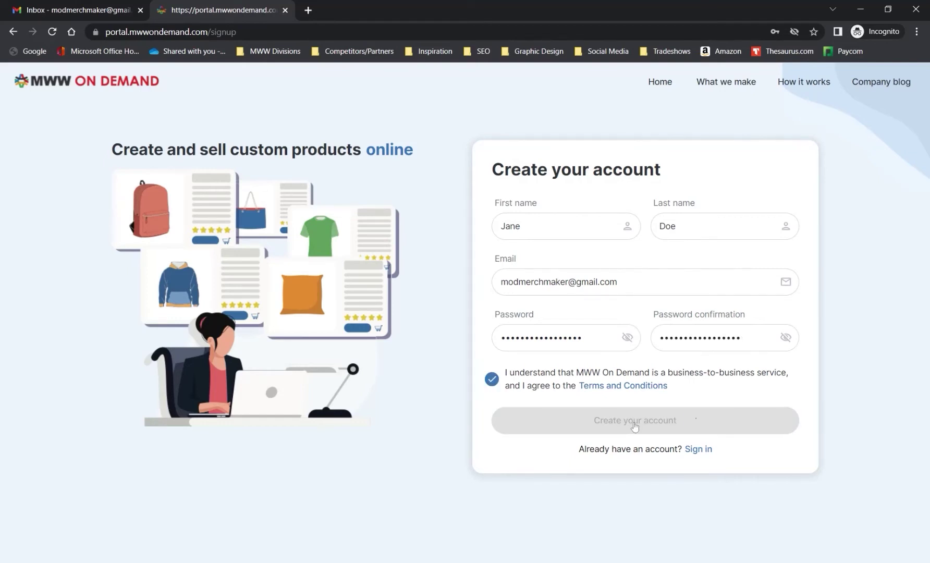
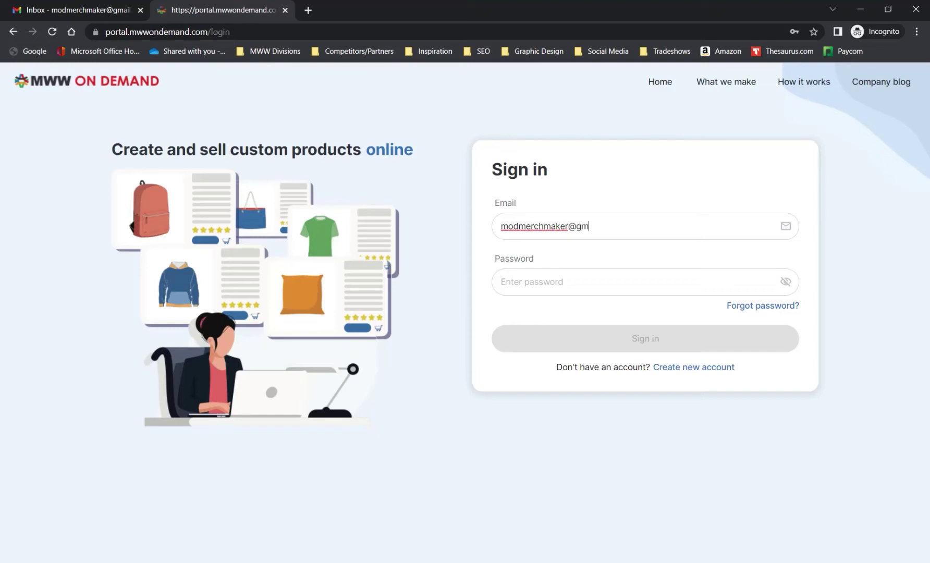
Enter the account password and sign in to reach the Orders dashboard
click(502, 281)
text(••••••••••••••••••)
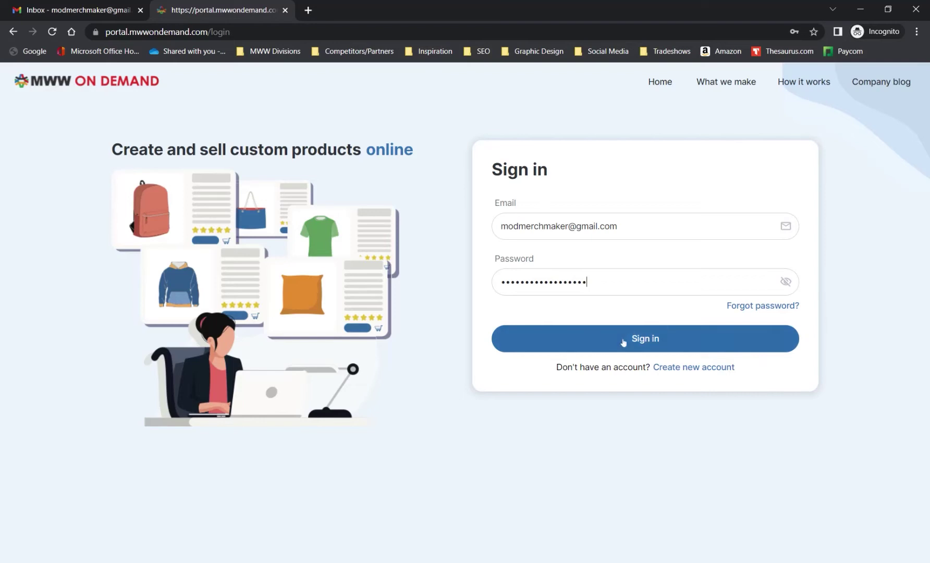
click(624, 342)
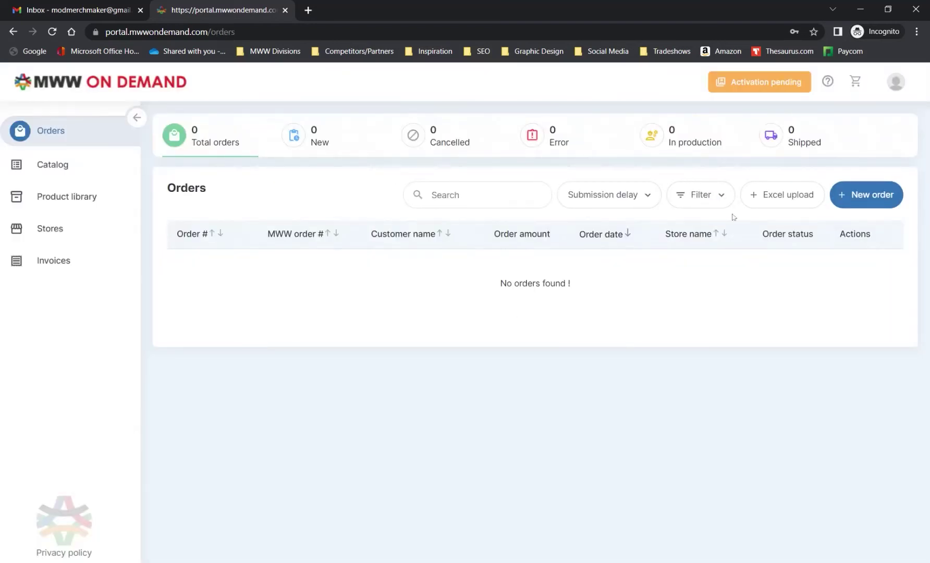
Open the Product library, showing the saved Men's Crew Neck T-Shirt 4 oz at $43.12
click(878, 199)
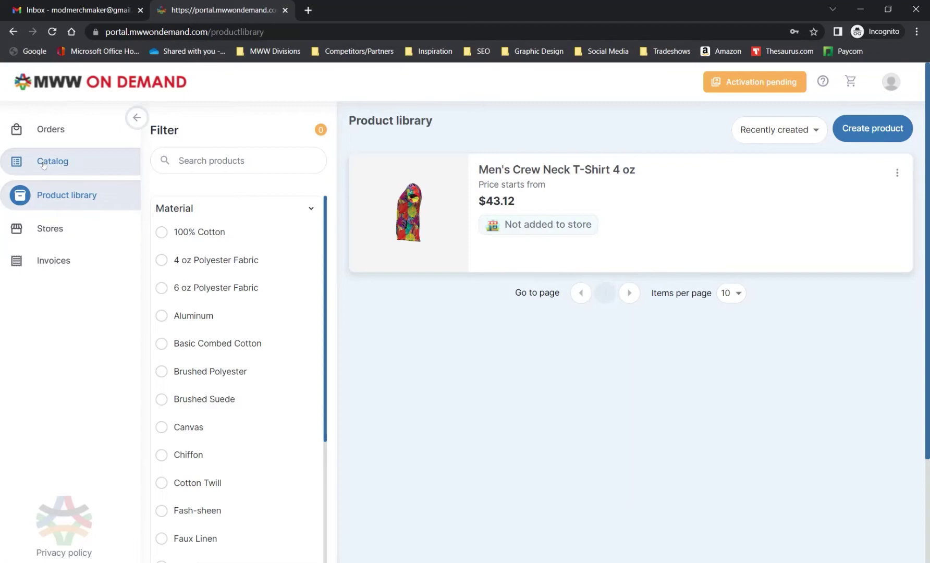
Browse Catalog > Apparel > T-Shirts and open the Men's Crew Neck T-Shirt 6 oz details
click(44, 166)
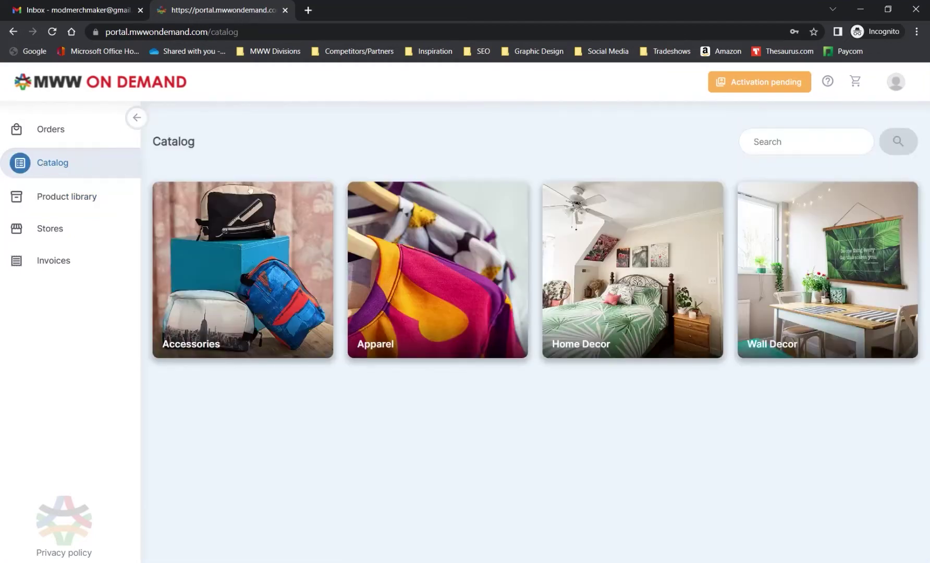
click(433, 275)
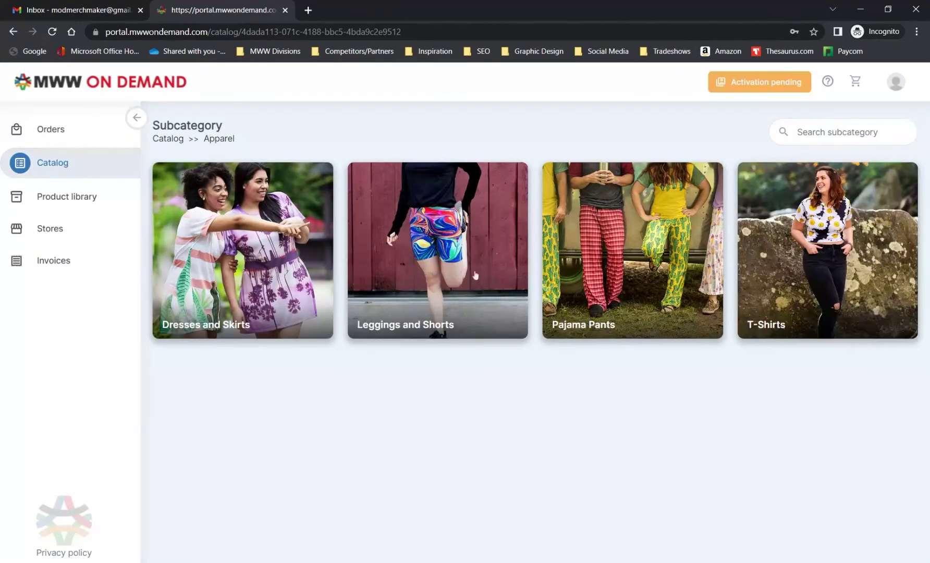
click(808, 239)
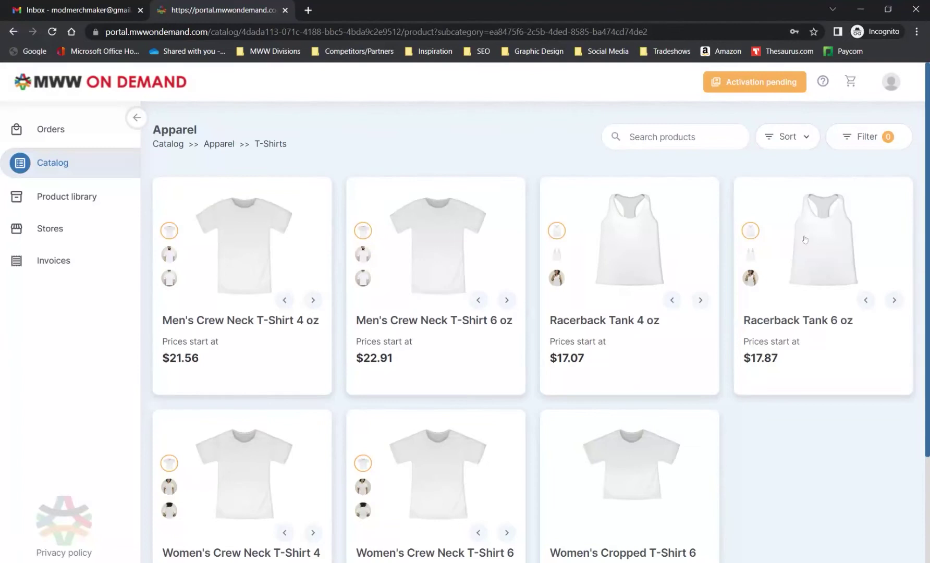
click(429, 256)
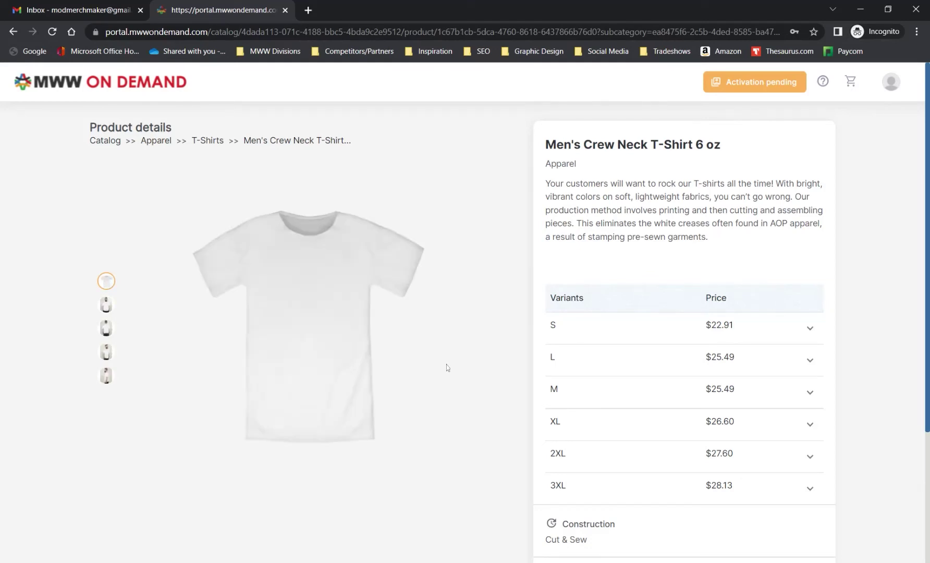
Preview the size S template files, then launch the designer for the 6 oz crew neck T-shirt
click(810, 328)
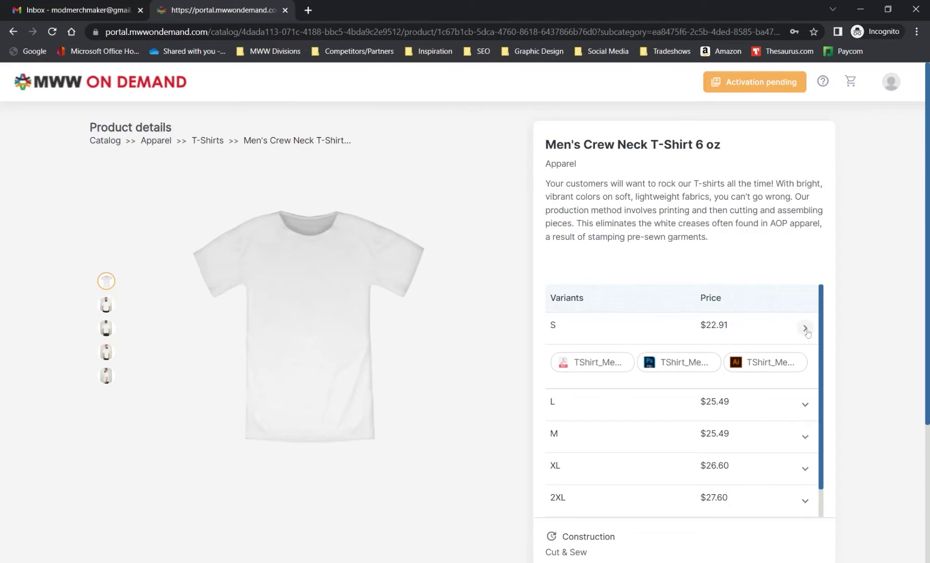
click(807, 331)
scroll(807, 333, down, 3)
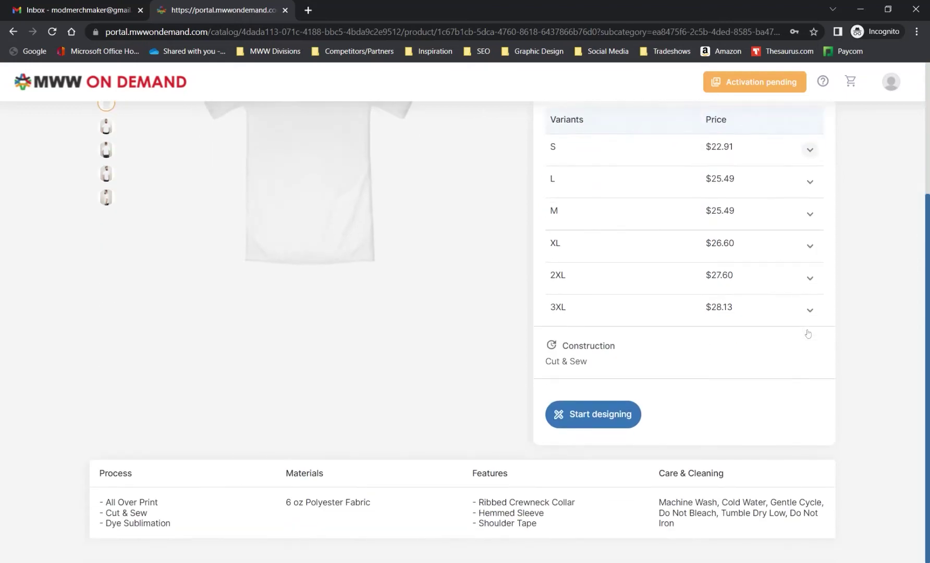
click(608, 415)
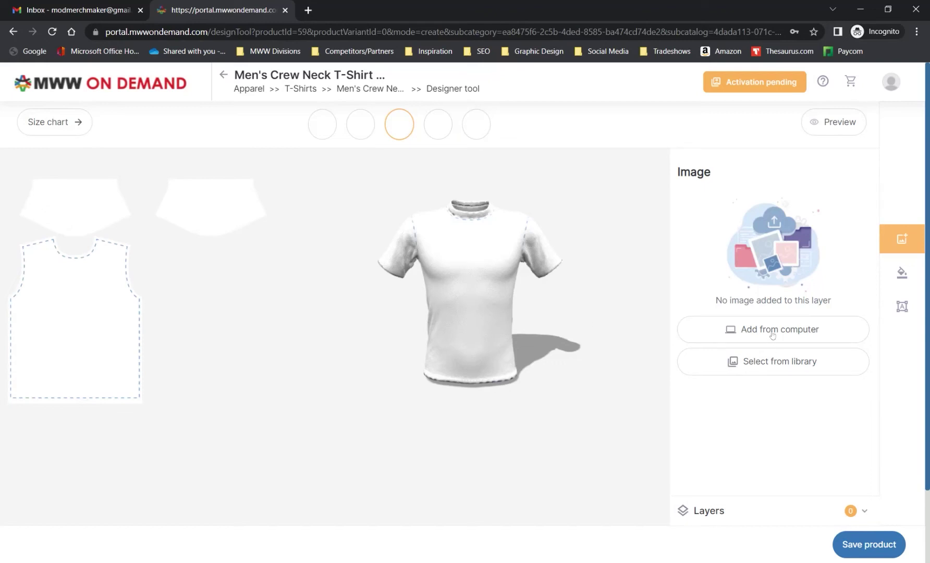
Upload the MOD Repeating Pattern image from the computer onto the shirt front
click(772, 334)
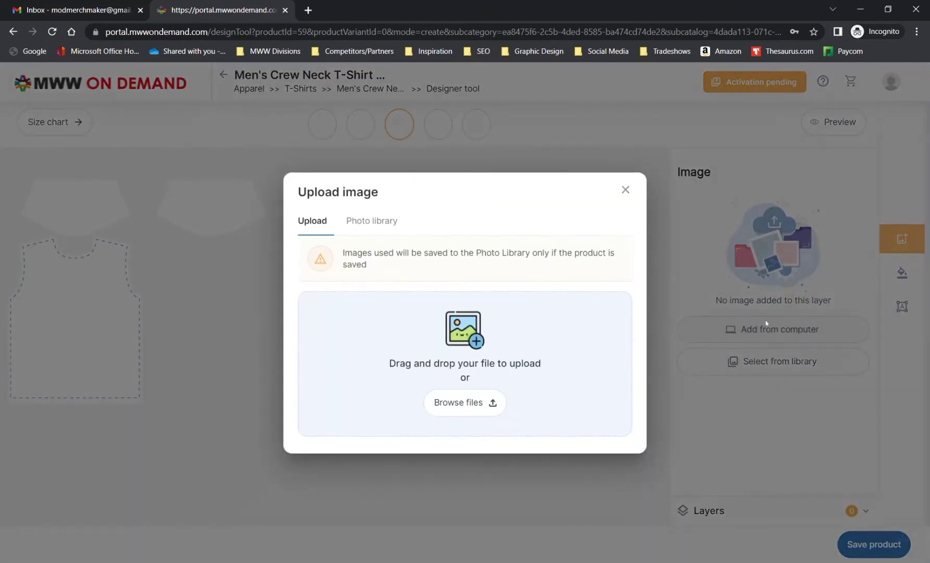
click(474, 354)
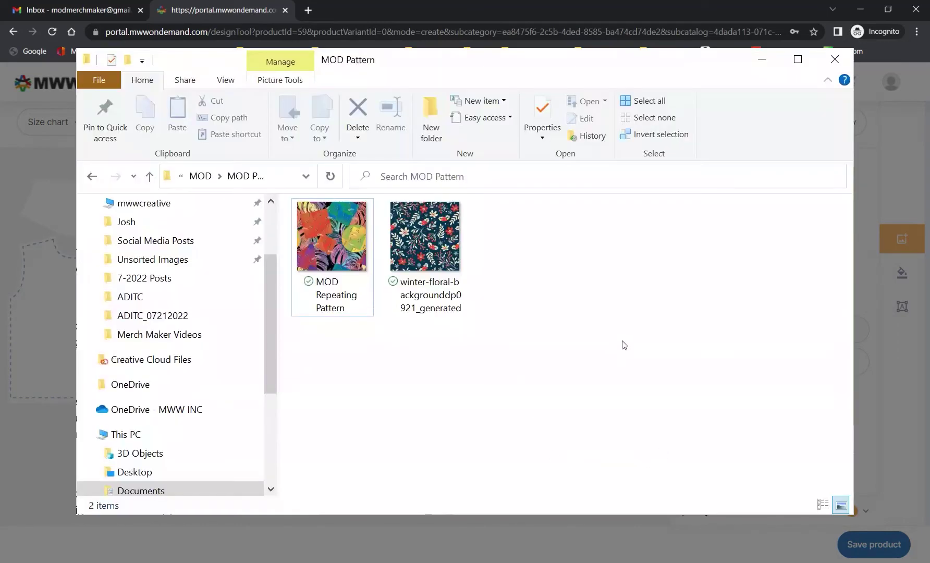
double_click(322, 241)
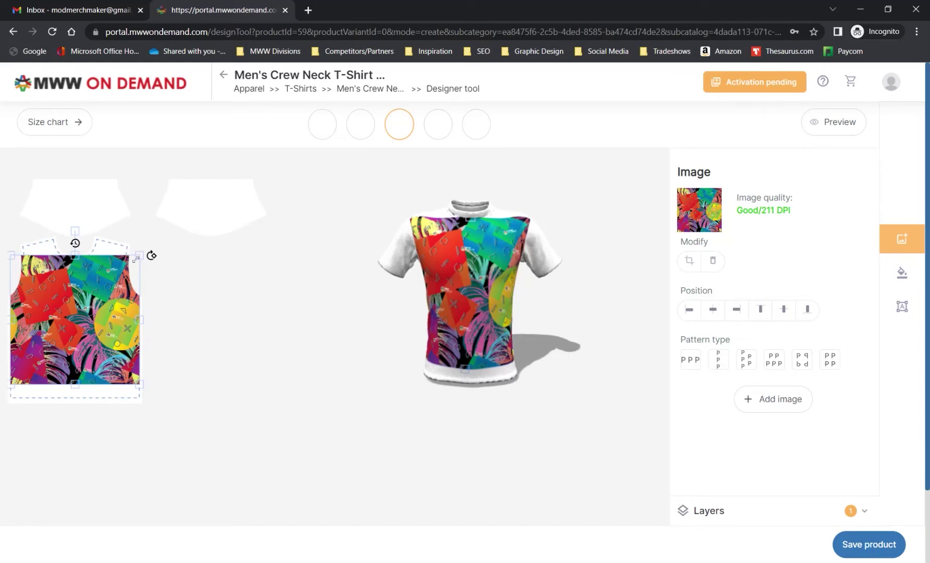
Shrink the tropical pattern and experiment with rotating and moving it on the chest
drag(136, 259, 90, 307)
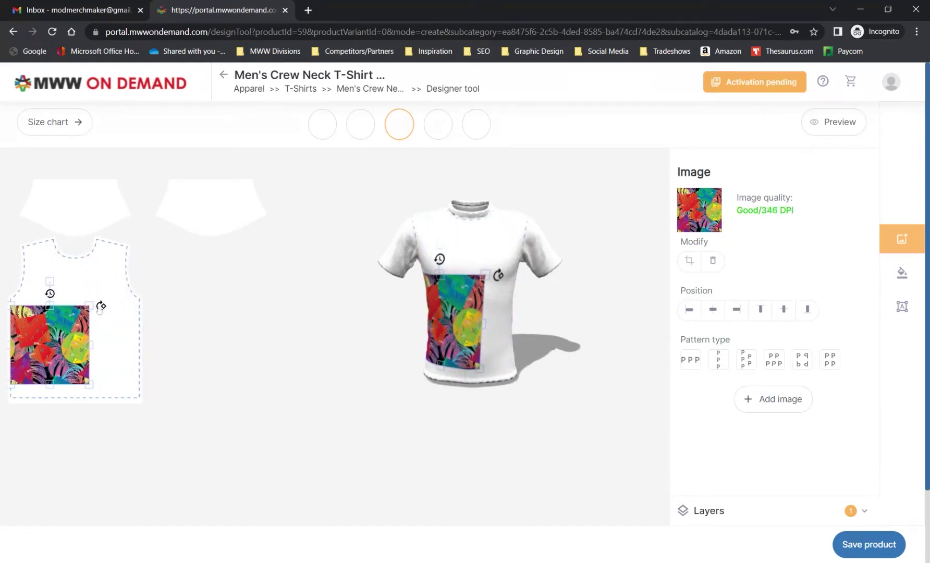
click(99, 309)
click(88, 294)
drag(101, 305, 50, 293)
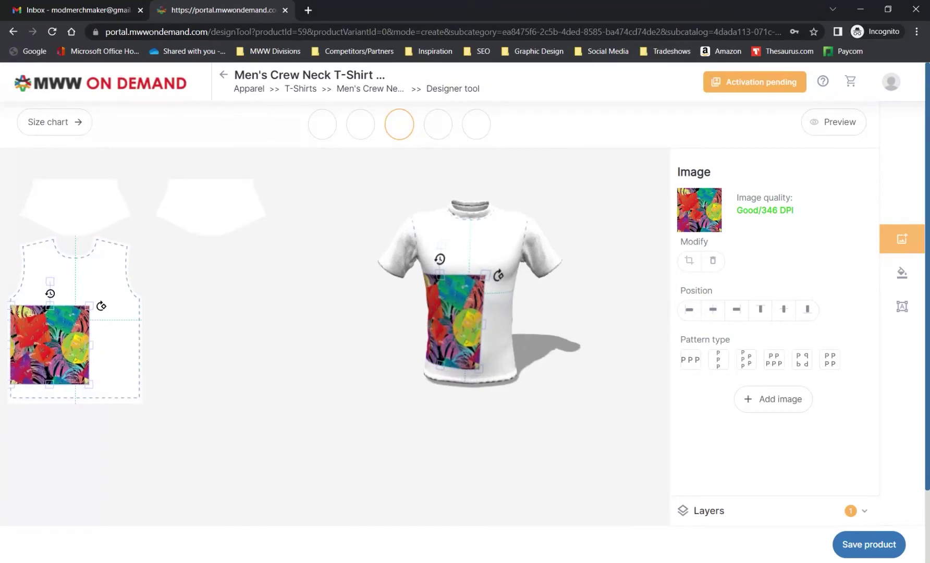
drag(65, 340, 93, 321)
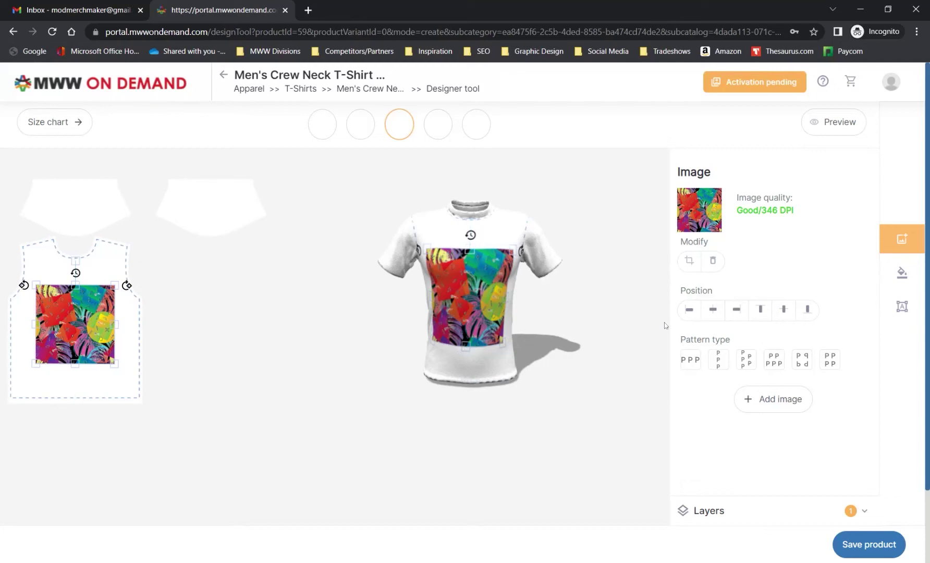
Centre the pattern horizontally and vertically using the Position buttons
click(690, 311)
click(713, 310)
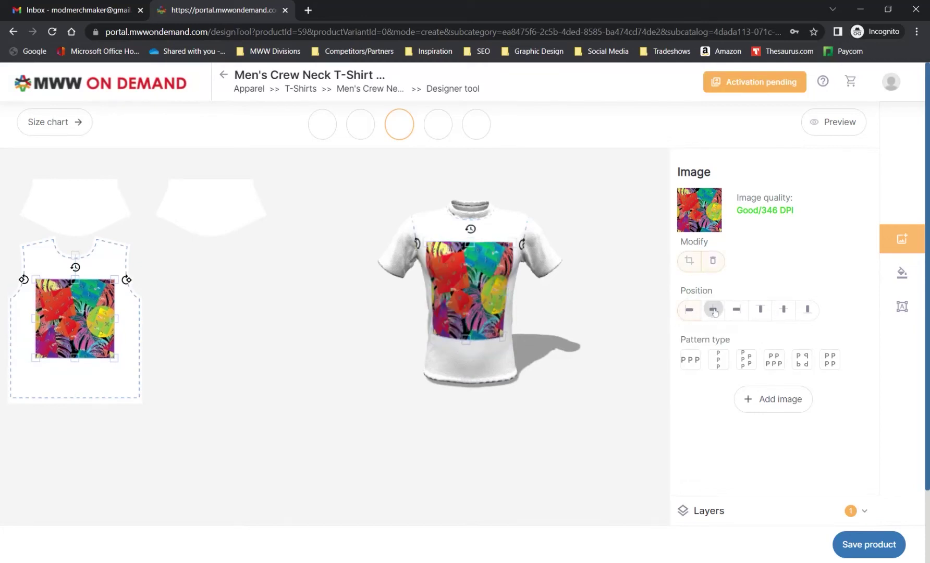
click(735, 311)
click(760, 311)
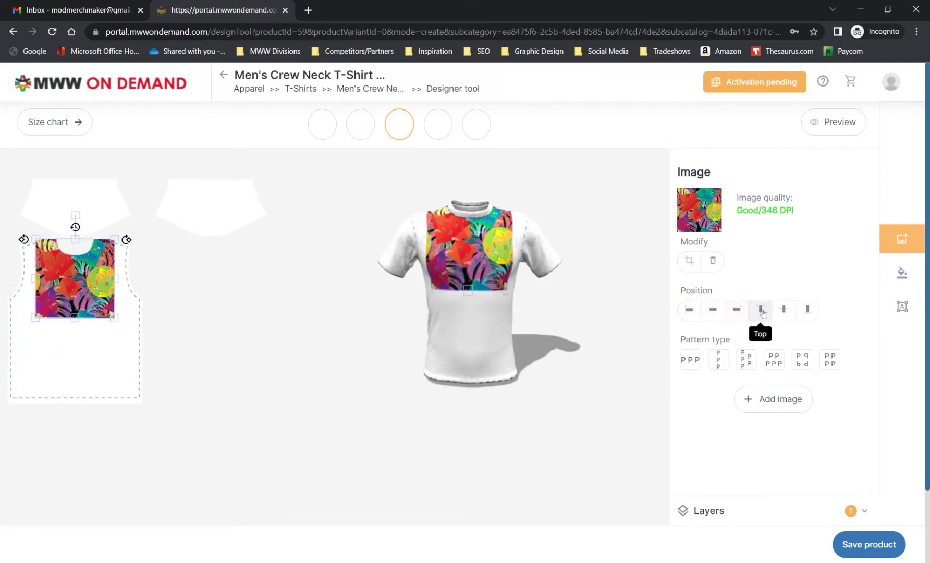
click(784, 314)
click(807, 310)
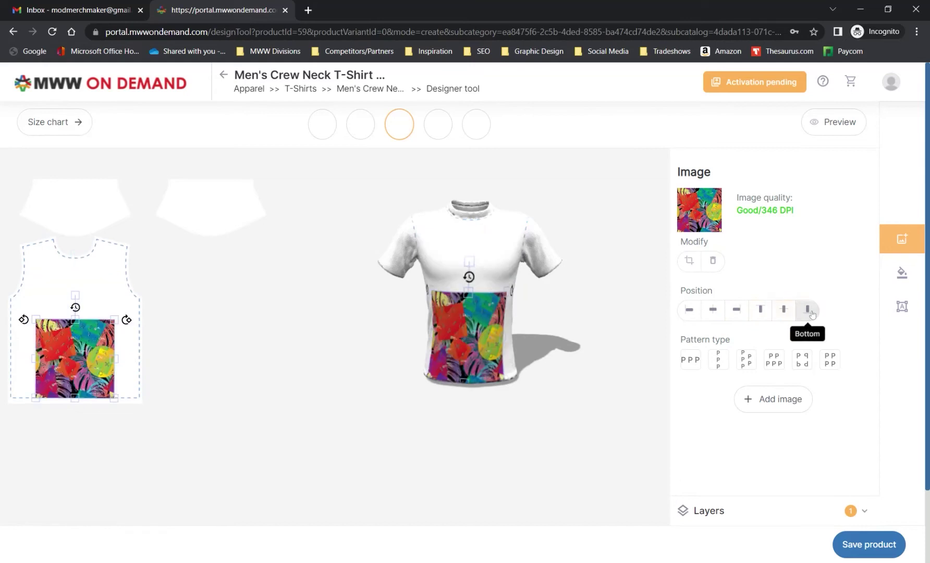
click(784, 314)
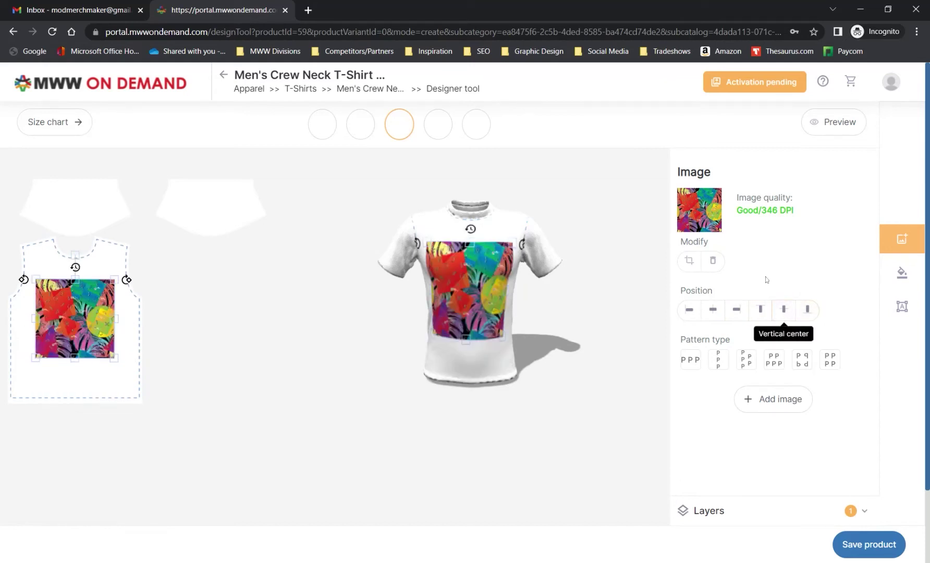
Try horizontal, vertical, half drop, brick and mirror repeats at 0.25 spacing, settling on grid tiling
click(691, 368)
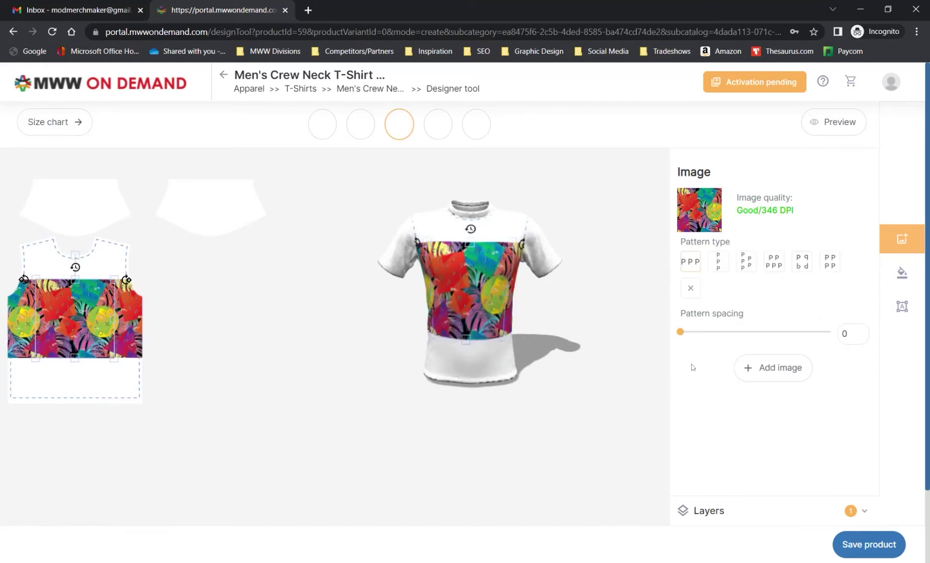
drag(680, 332, 656, 337)
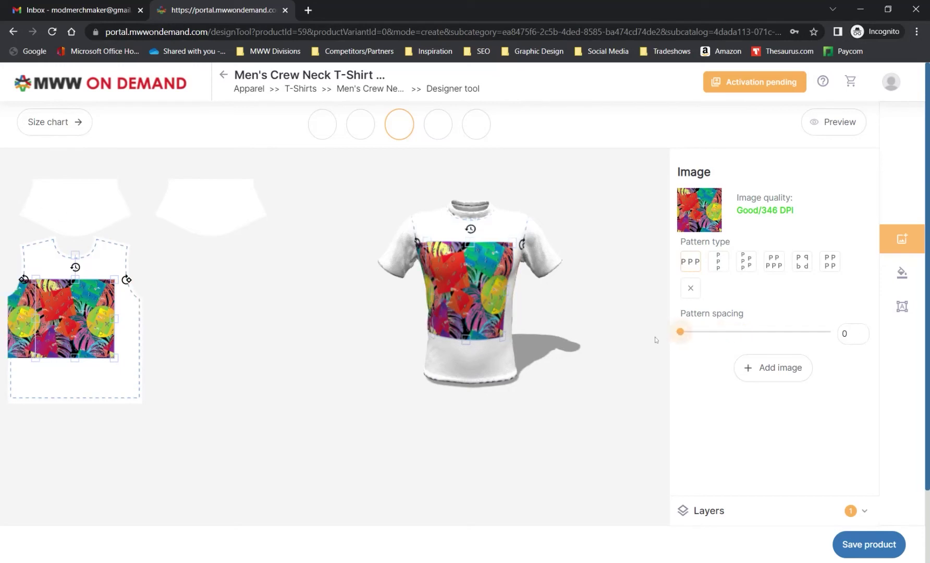
click(718, 265)
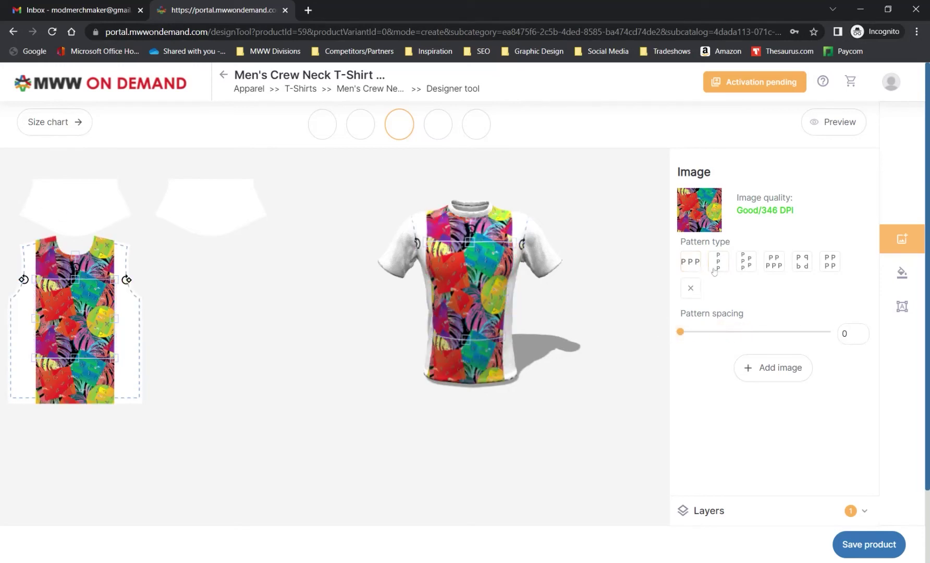
click(748, 267)
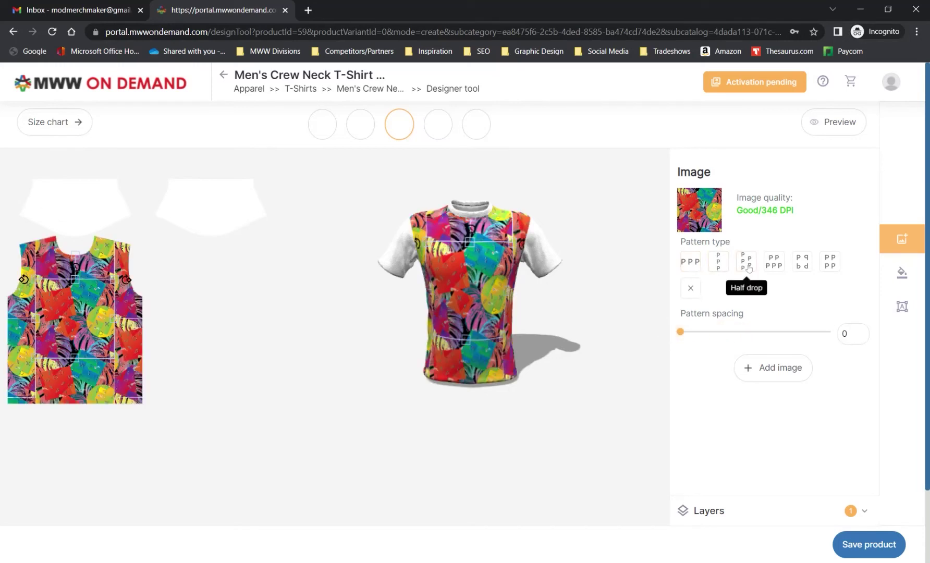
click(774, 271)
click(801, 265)
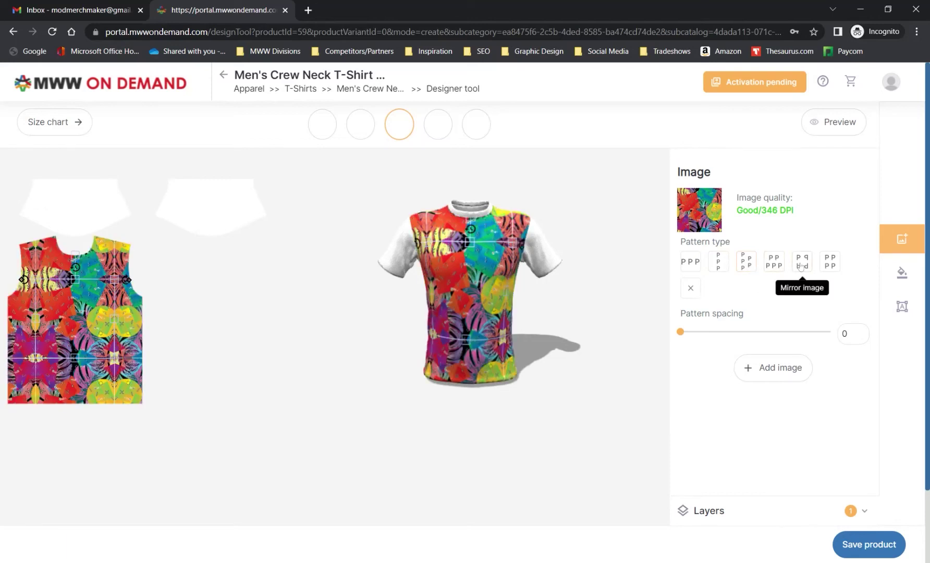
click(829, 261)
drag(411, 224, 439, 286)
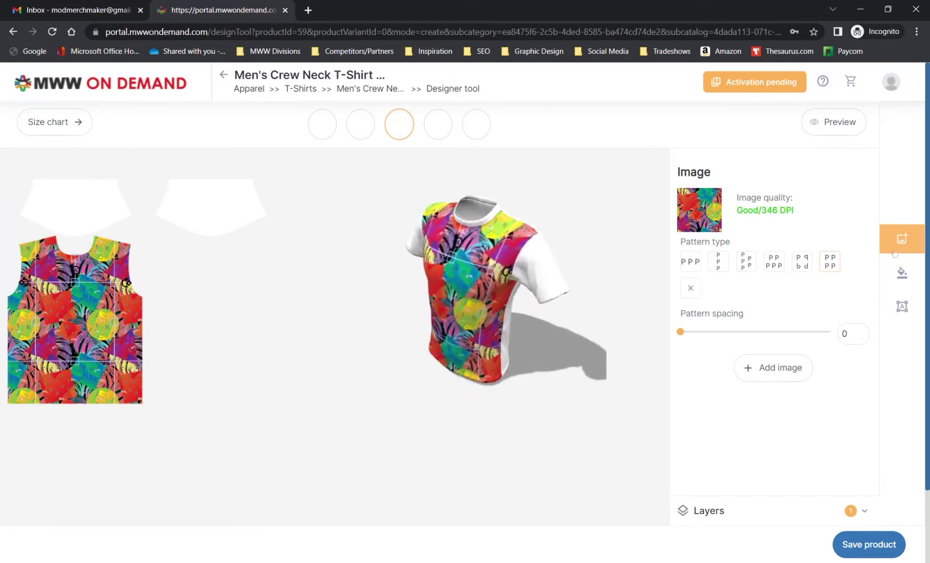
click(782, 372)
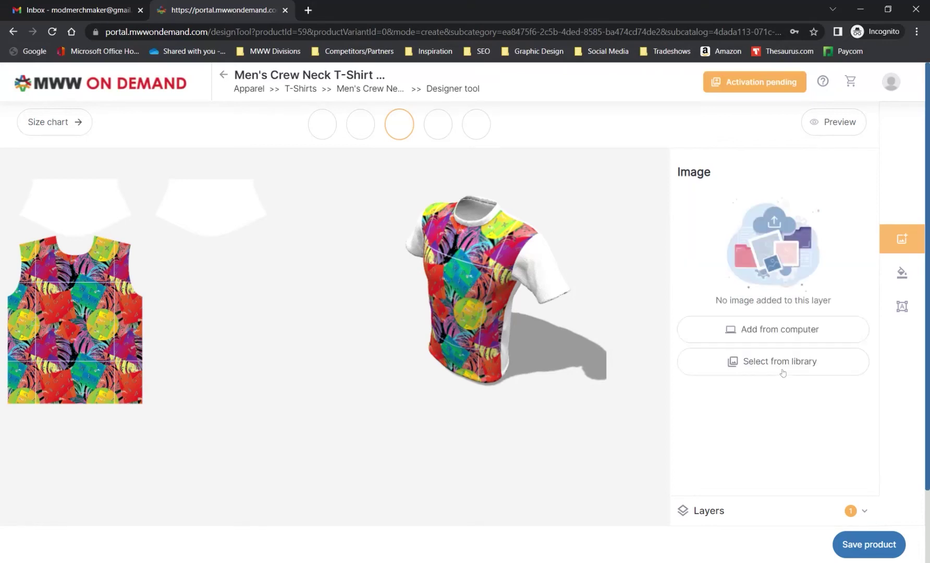
click(782, 368)
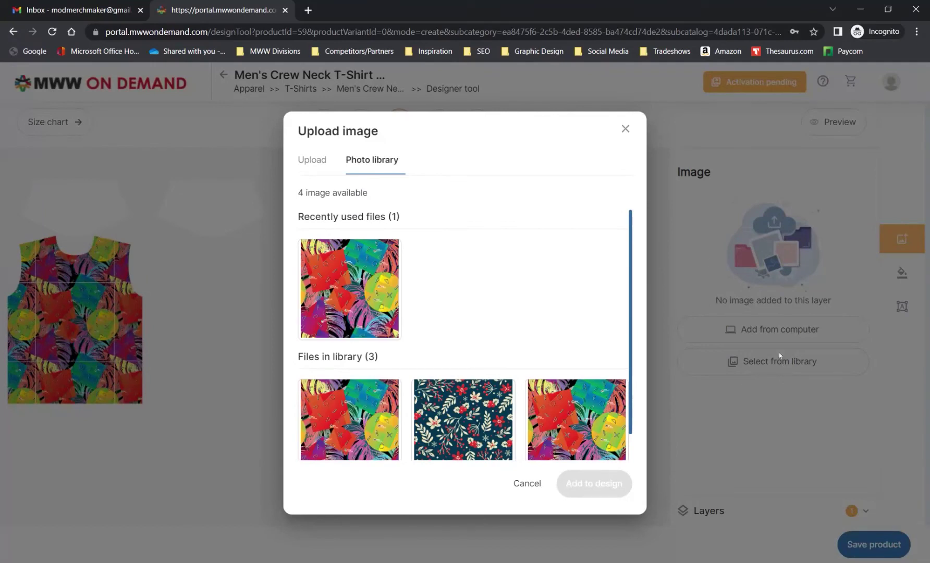
click(478, 411)
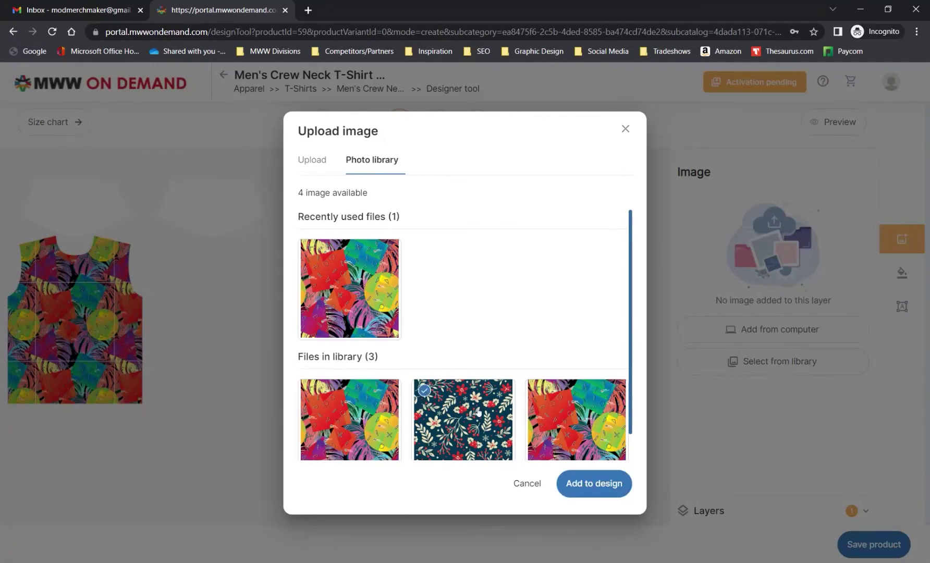
click(598, 484)
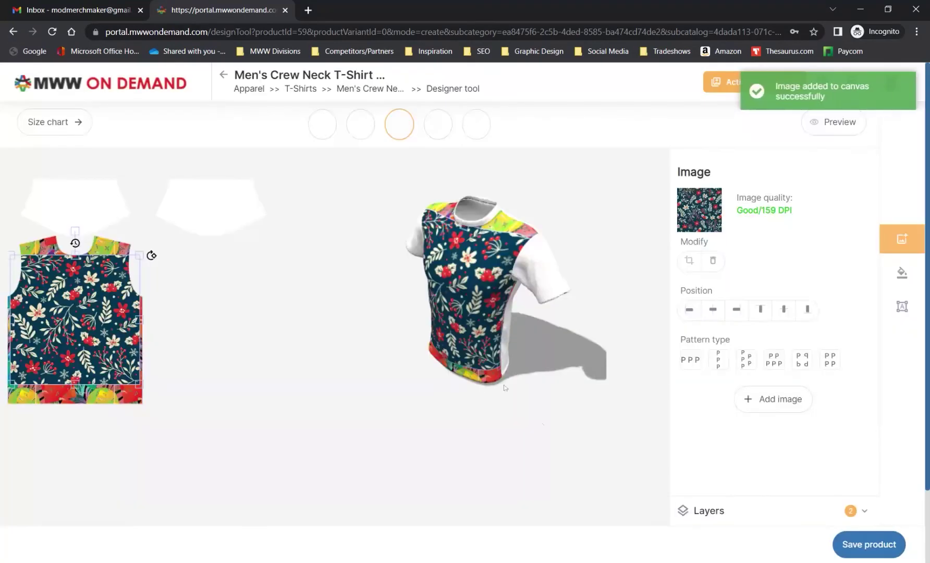
drag(77, 310, 76, 307)
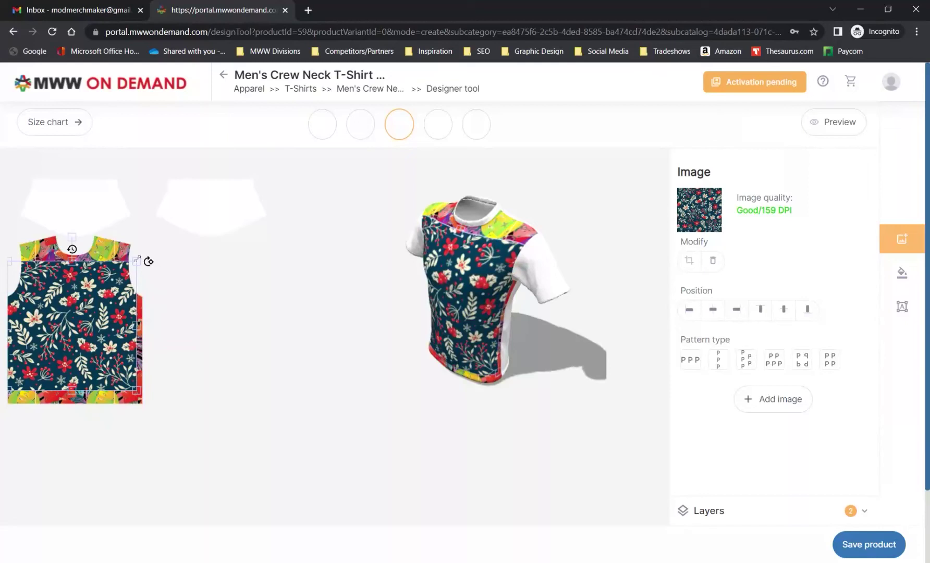
drag(135, 262, 92, 305)
drag(74, 338, 103, 317)
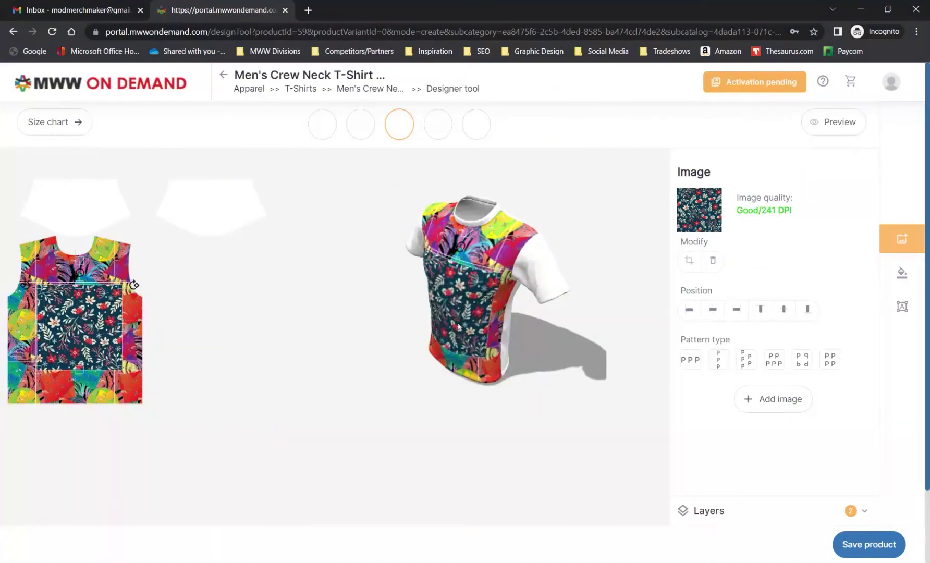
click(695, 511)
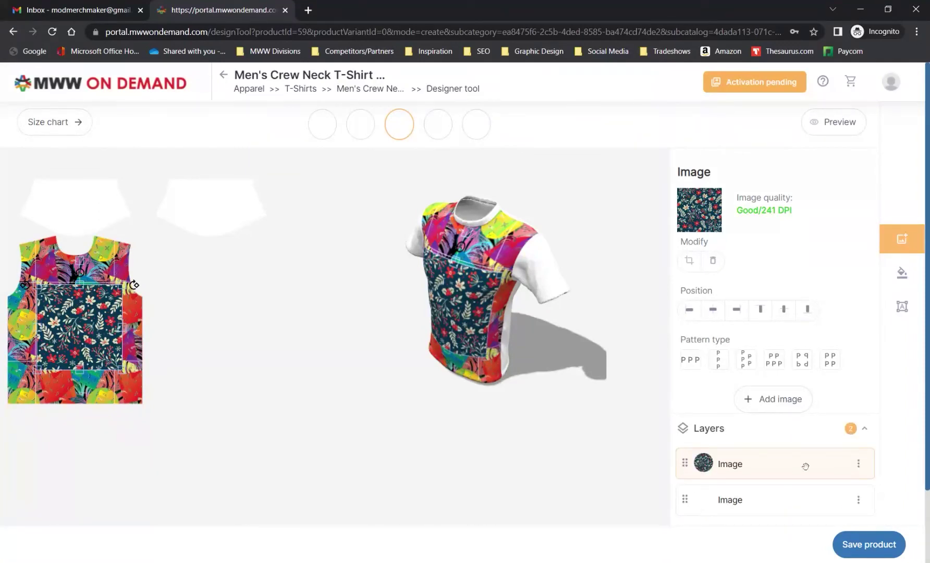
click(858, 463)
click(861, 469)
drag(684, 461, 691, 514)
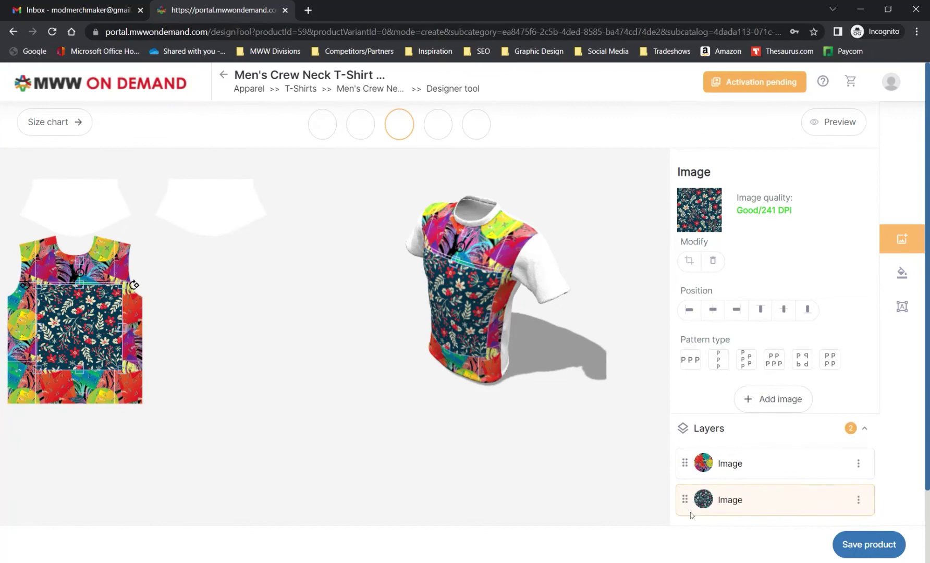
click(736, 462)
drag(685, 500, 690, 449)
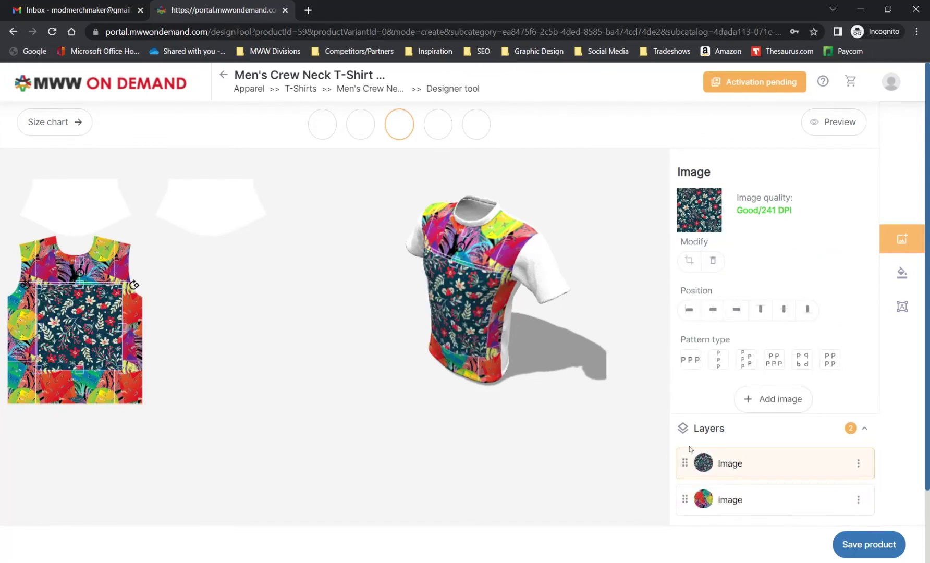
click(858, 463)
click(864, 505)
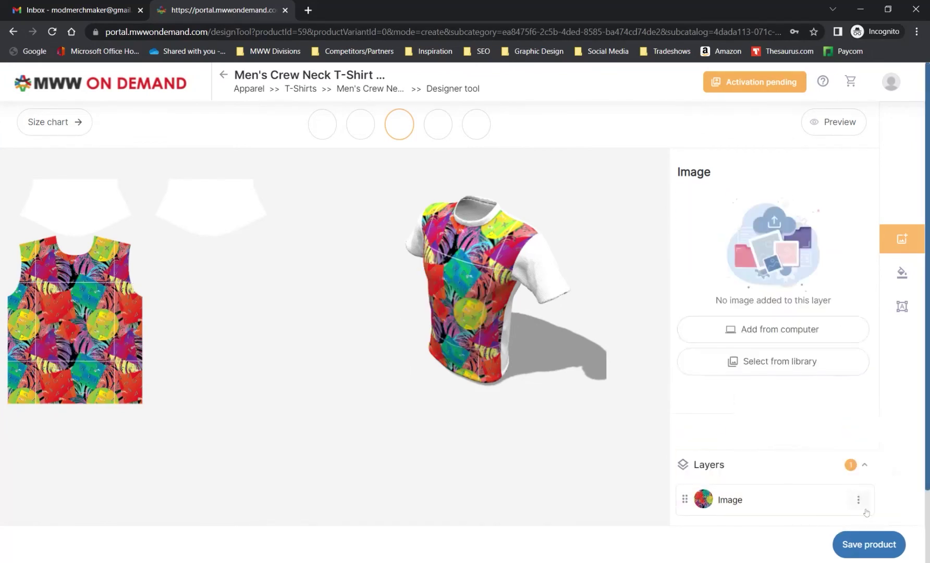
Apply the custom background colour #B82A2A to the entire product
click(903, 274)
click(689, 198)
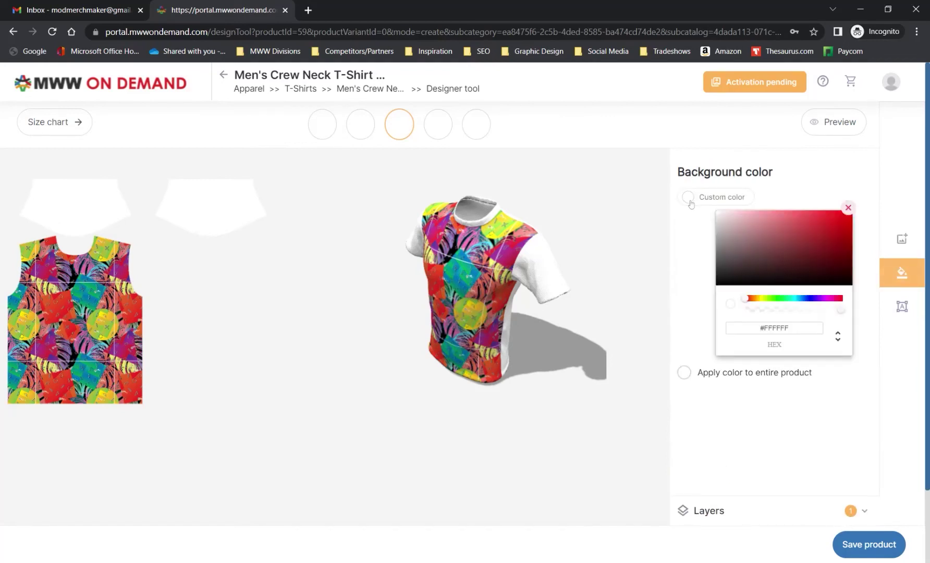
click(822, 232)
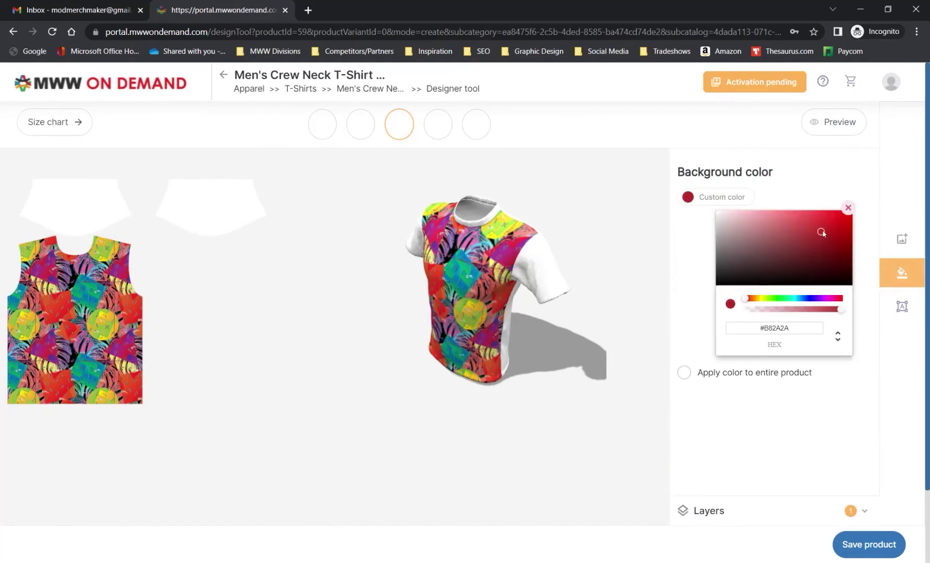
click(684, 373)
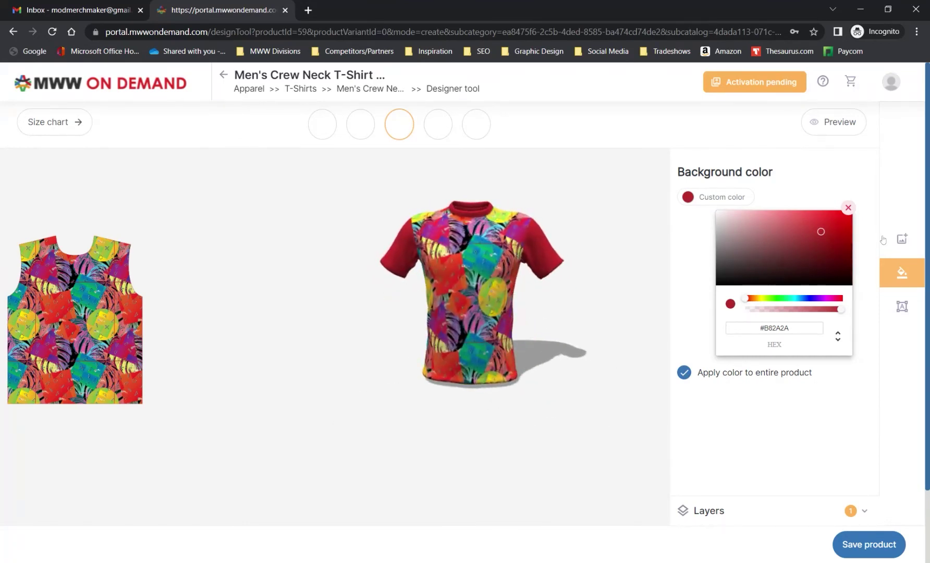
Add 'MOD Merch Maker' text in near-white and place it on the canvas
click(902, 308)
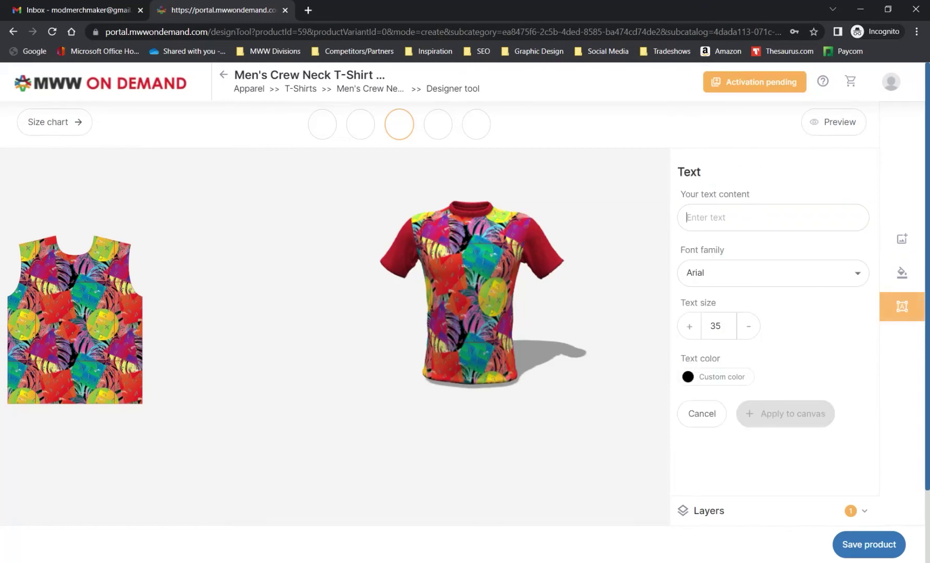
text(MOD)
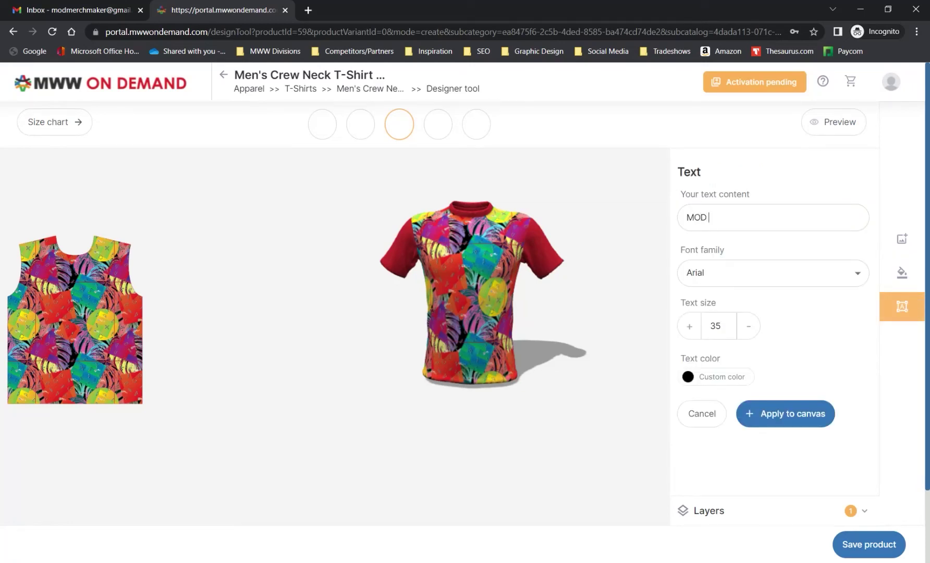
text( Merch Maker)
click(691, 378)
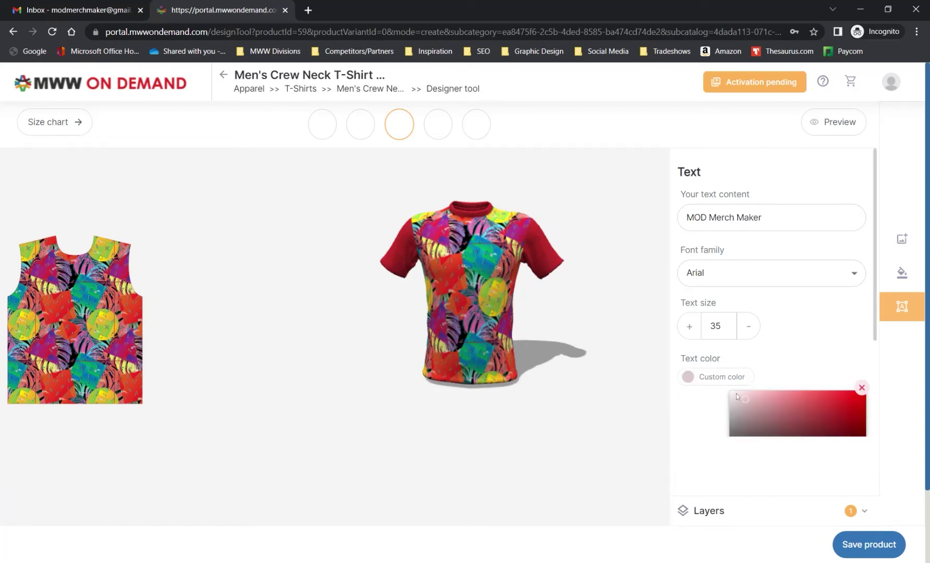
click(732, 394)
click(861, 389)
click(790, 420)
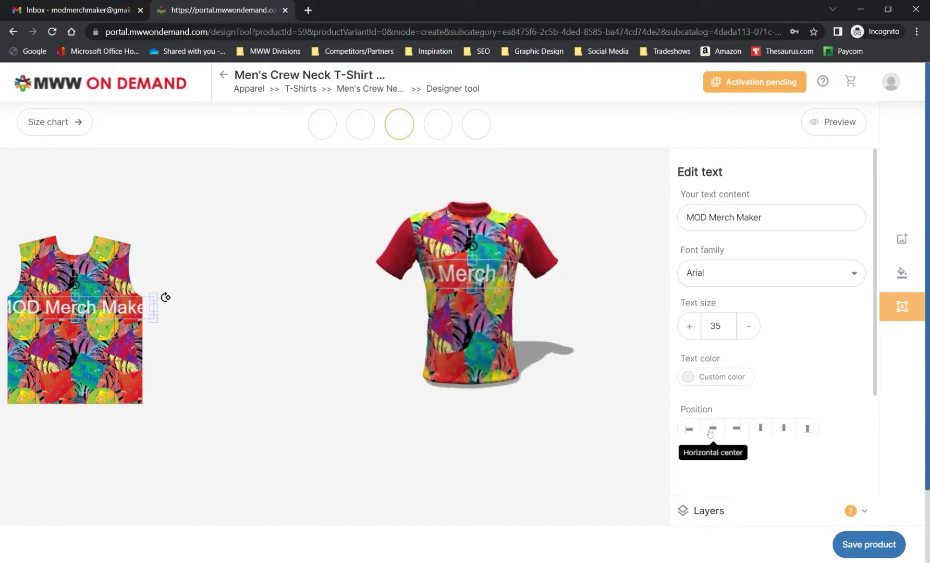
Try the text alignment buttons, ending with the text centred horizontally
click(736, 428)
click(760, 428)
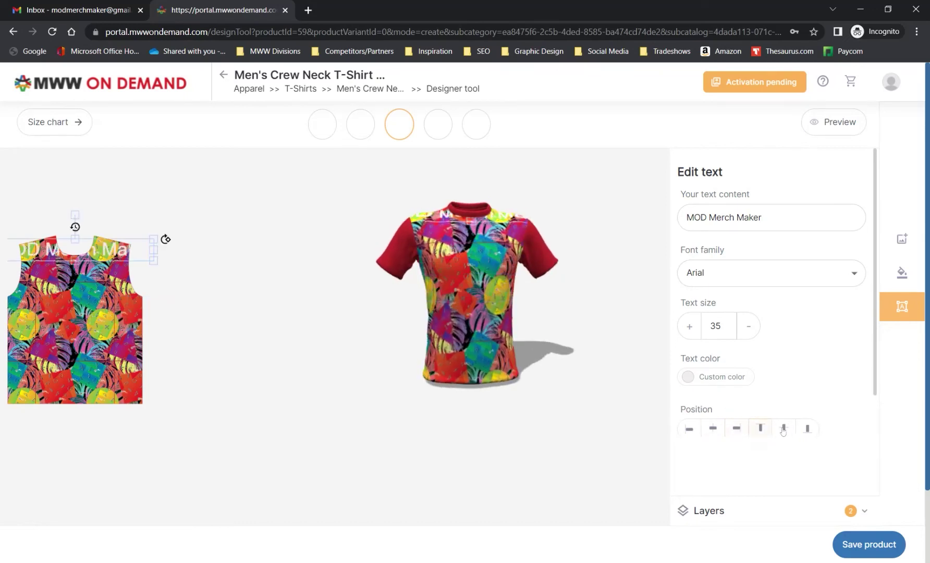
click(780, 429)
click(712, 428)
Reduce the text to size 13, centre it, and raise it onto the upper chest
click(680, 328)
click(745, 328)
click(745, 328)
click(743, 331)
click(745, 329)
click(746, 329)
click(784, 428)
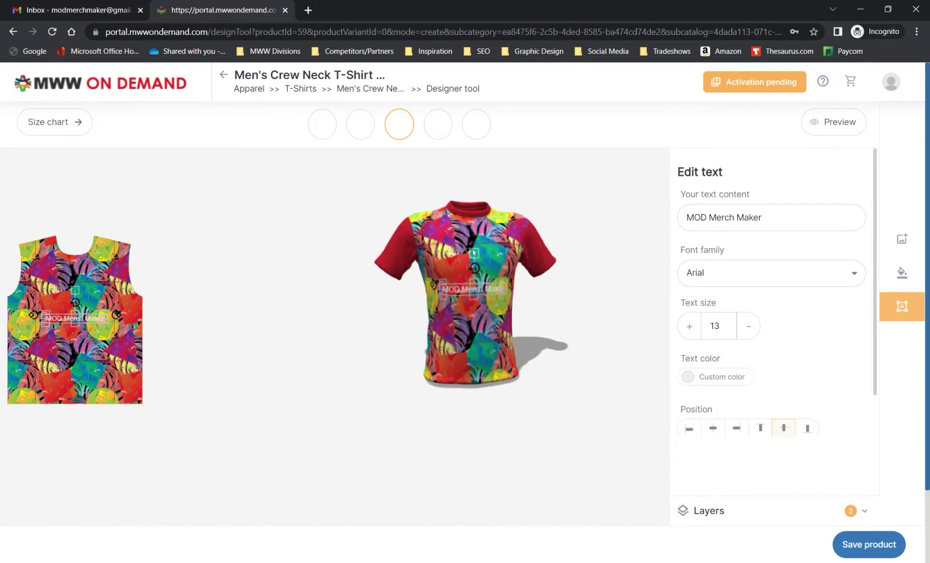
drag(476, 254, 472, 251)
drag(104, 329, 131, 295)
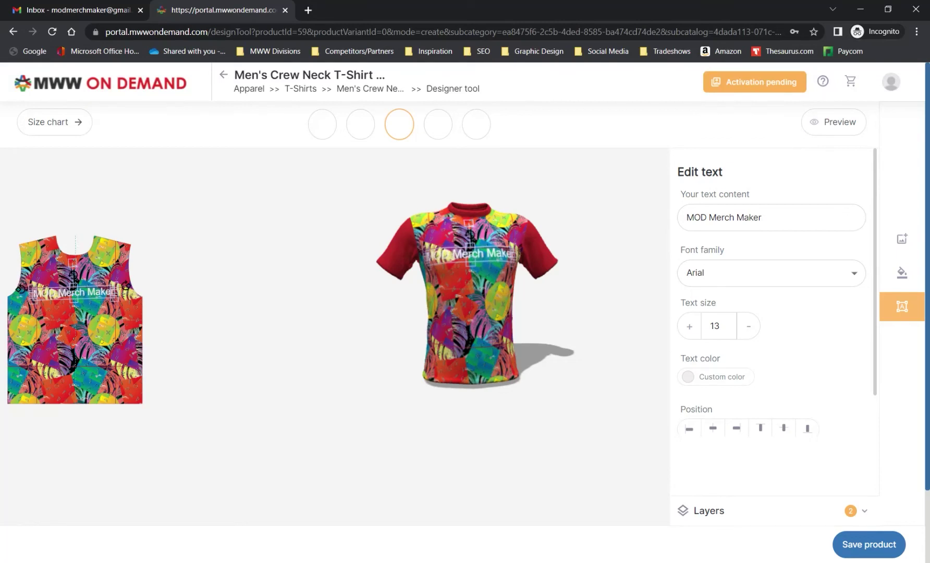
click(708, 510)
Delete the MOD Merch Maker text layer and switch to the shirt's back
click(859, 463)
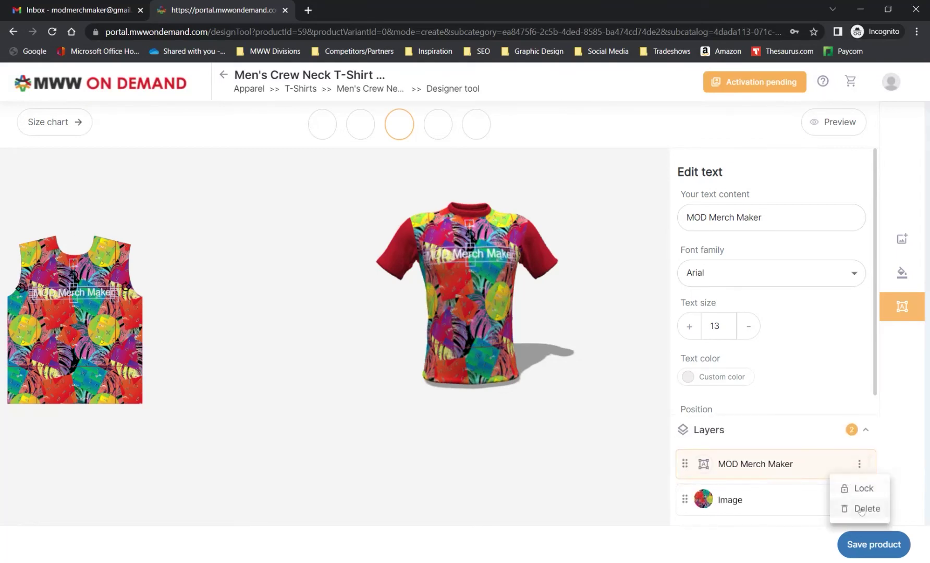
click(865, 508)
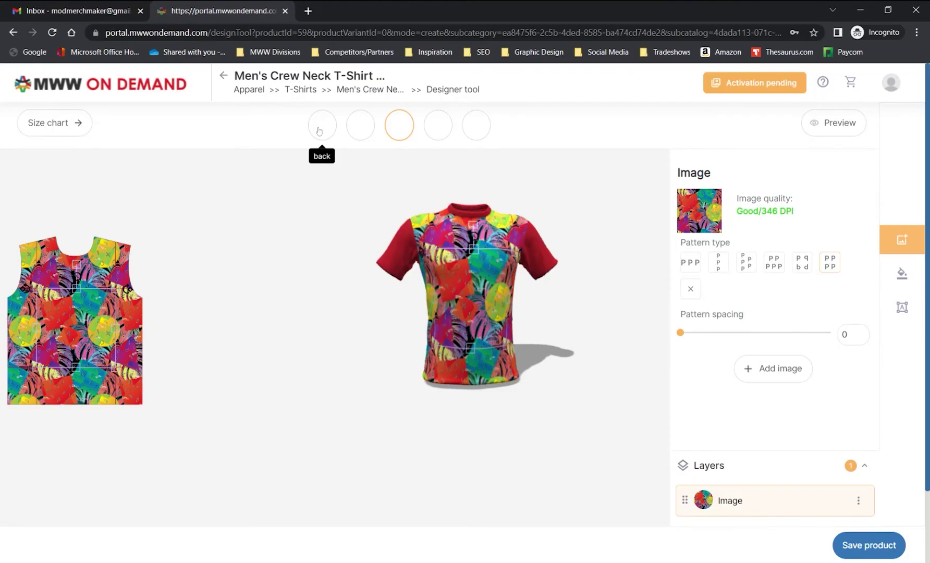
click(318, 130)
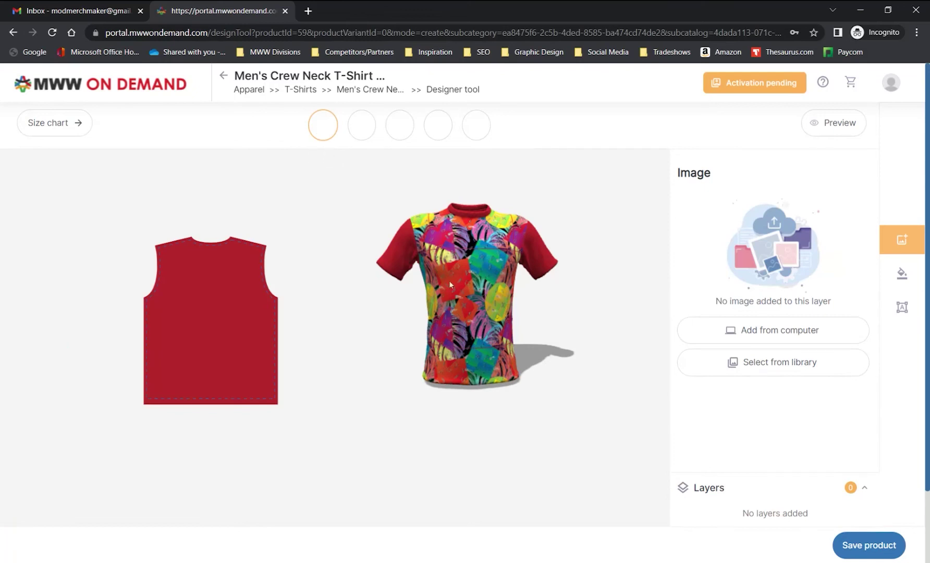
Place the uploaded tropical print on the back, shrink it and tile it with PP PP
click(737, 366)
click(367, 294)
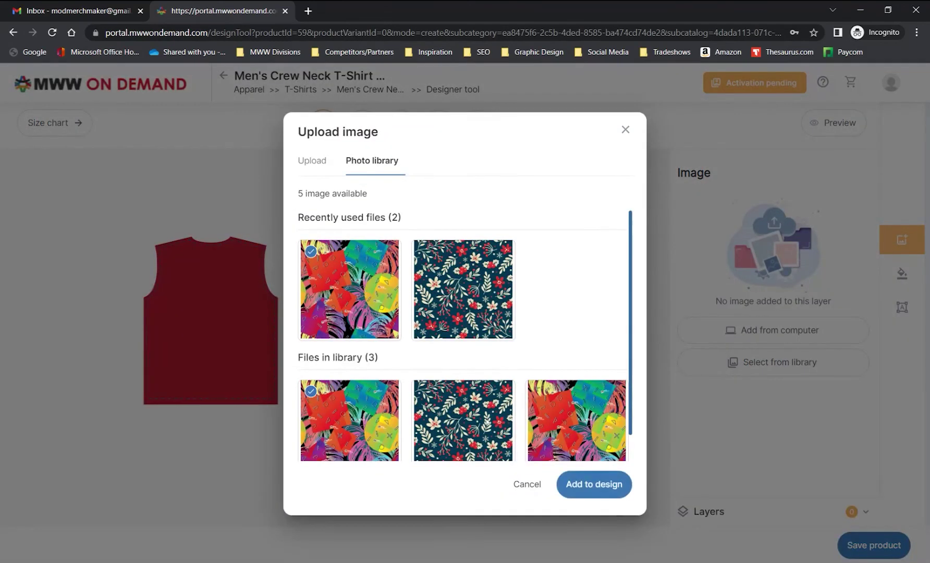
click(596, 484)
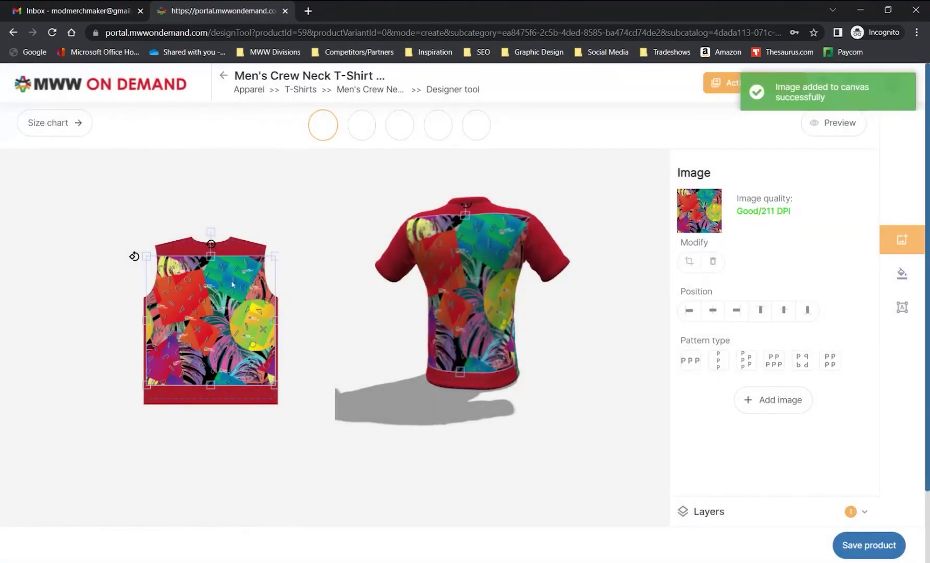
drag(149, 256, 156, 259)
click(189, 306)
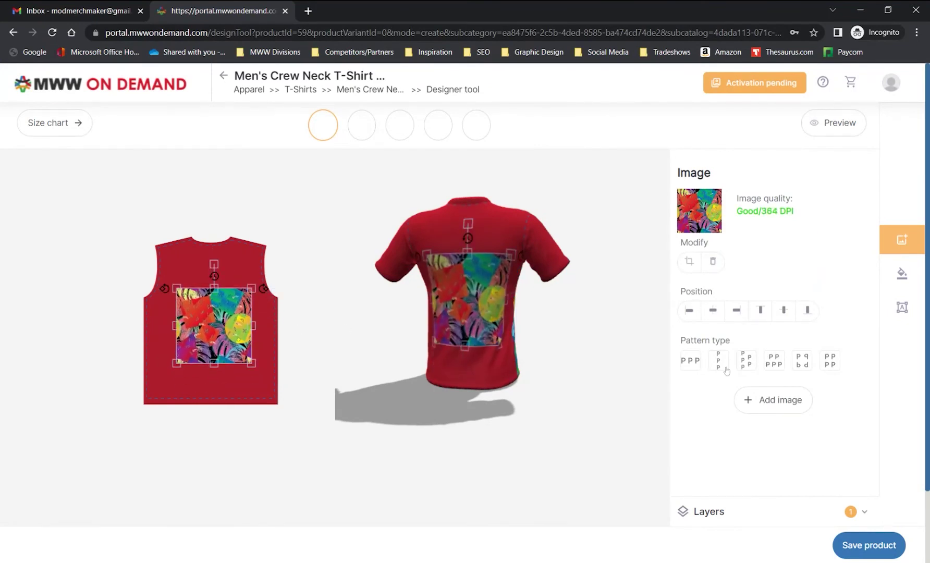
click(830, 360)
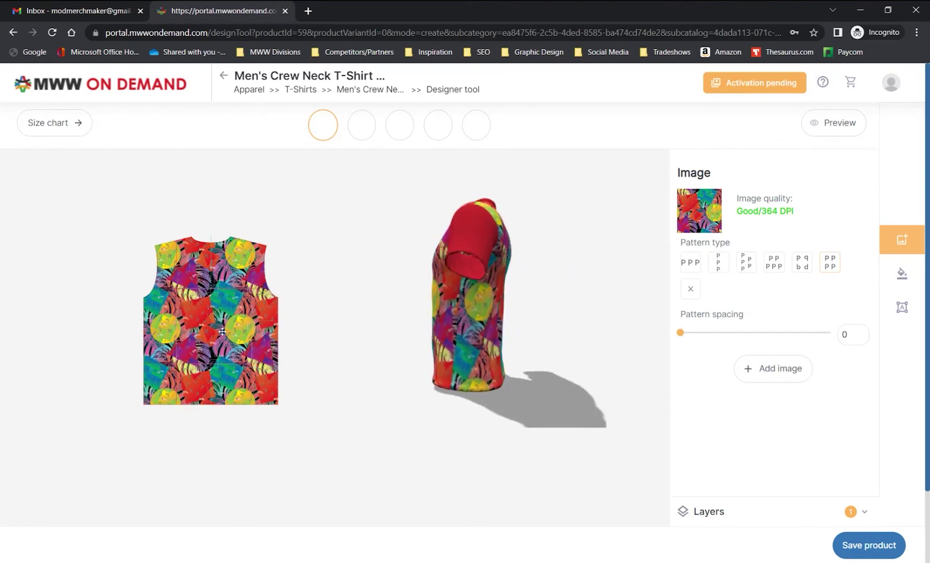
click(395, 344)
click(361, 125)
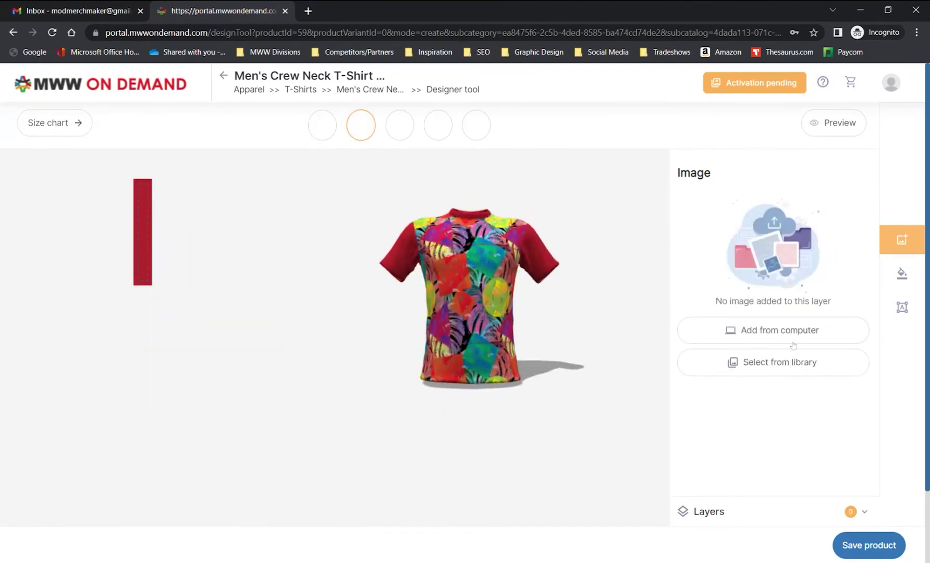
Add the floral library image to the first sleeve, resize it and tile it
click(780, 362)
click(457, 289)
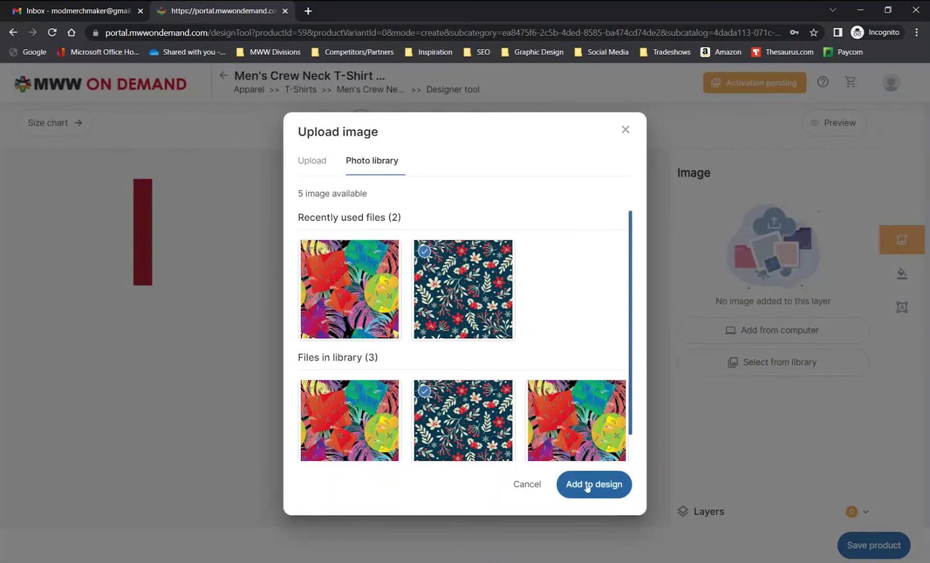
click(586, 484)
drag(144, 224, 186, 189)
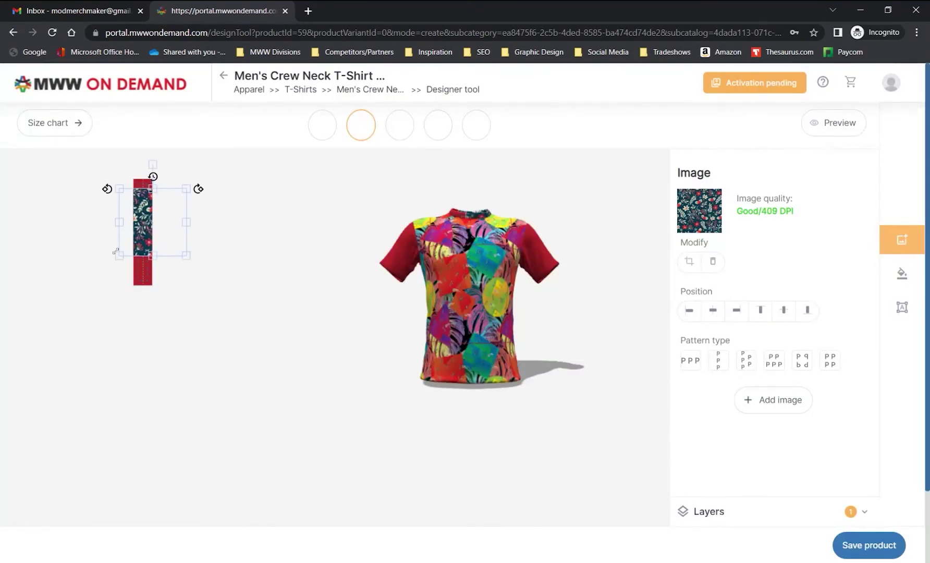
drag(120, 253, 141, 230)
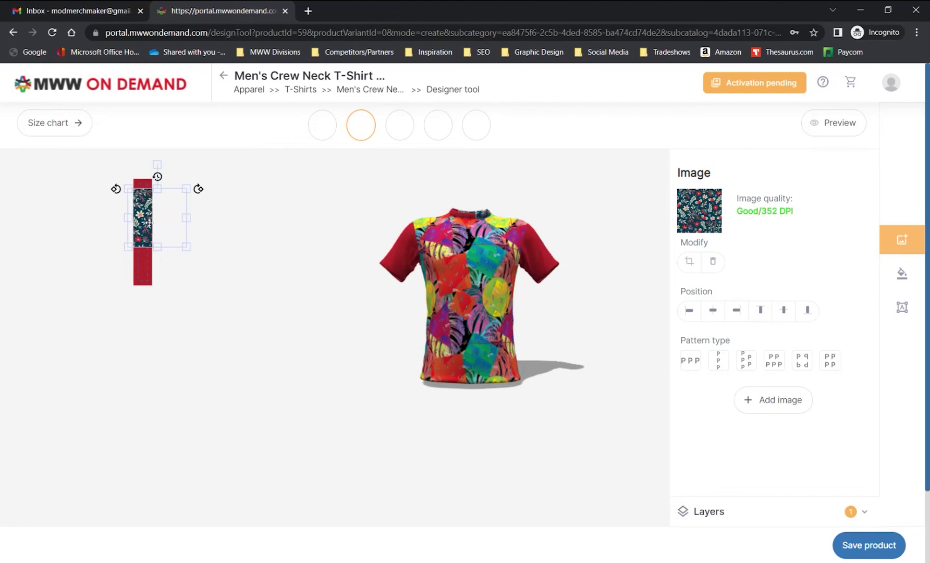
click(829, 359)
Add the floral image to the other sleeve and tile it with PP PP
click(437, 125)
click(776, 361)
click(424, 251)
click(593, 484)
click(828, 359)
Tile the floral image over the collar and check it on the rotated 3D shirt
click(476, 125)
click(792, 365)
click(461, 286)
click(593, 484)
click(828, 360)
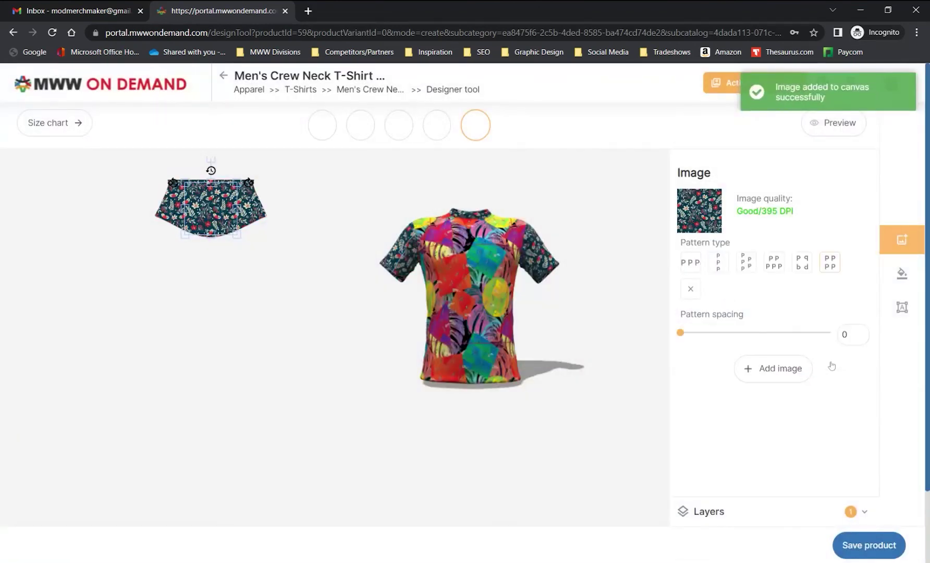
drag(518, 286, 476, 304)
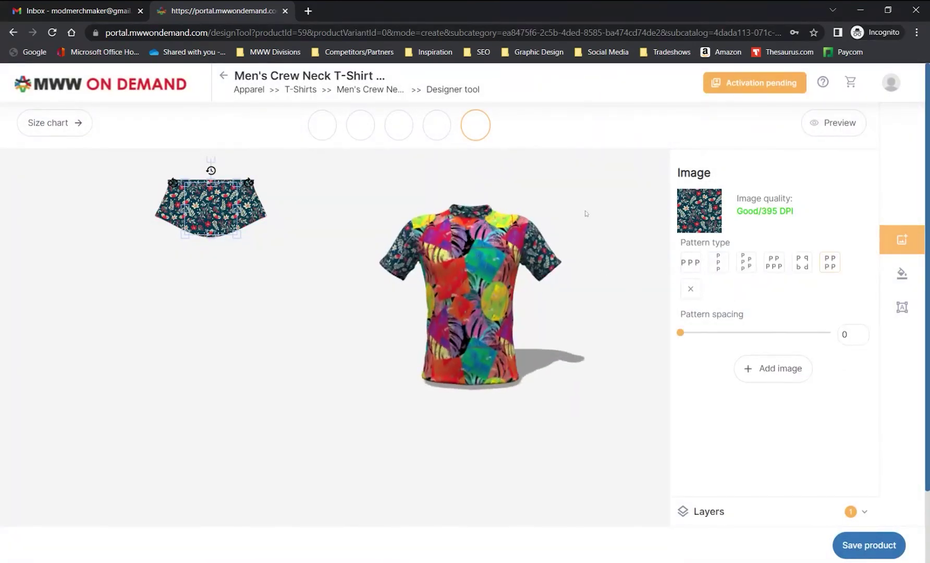
click(831, 124)
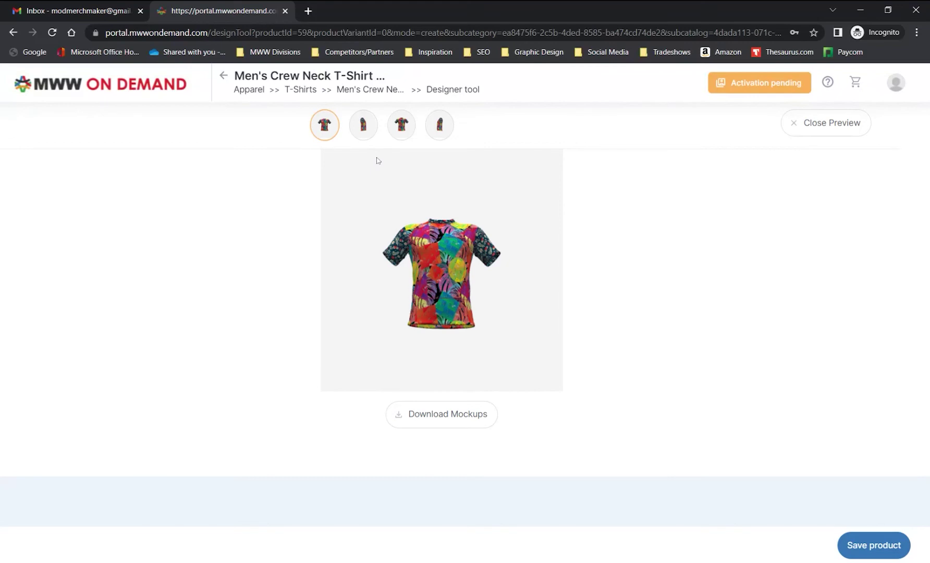
Review the right, back, left and front mockup views, then download the mockups zip
click(364, 132)
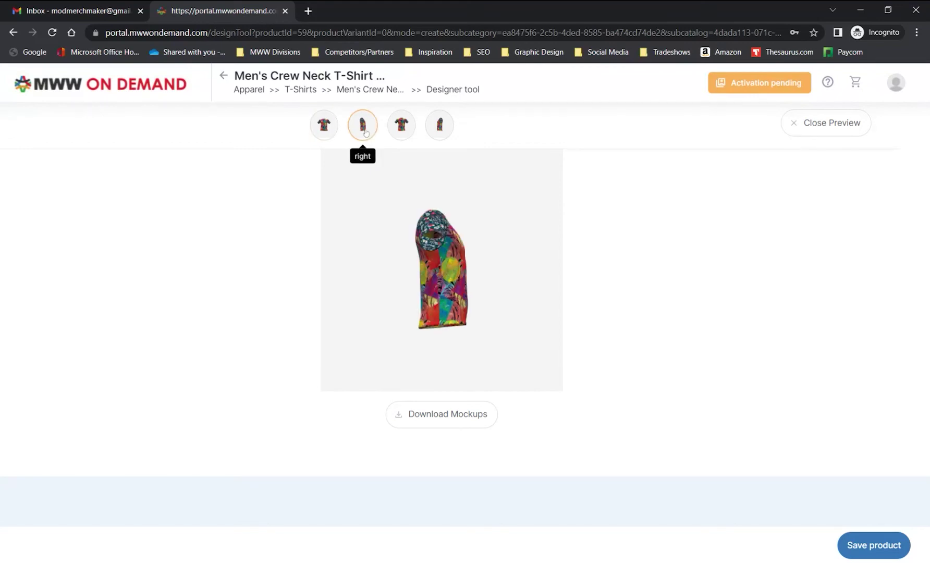
click(401, 130)
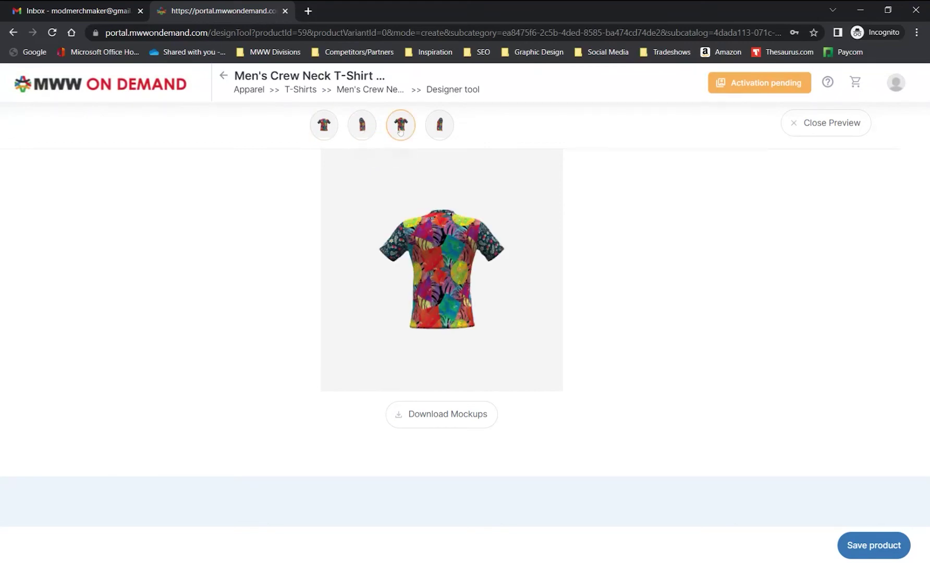
click(439, 131)
click(324, 129)
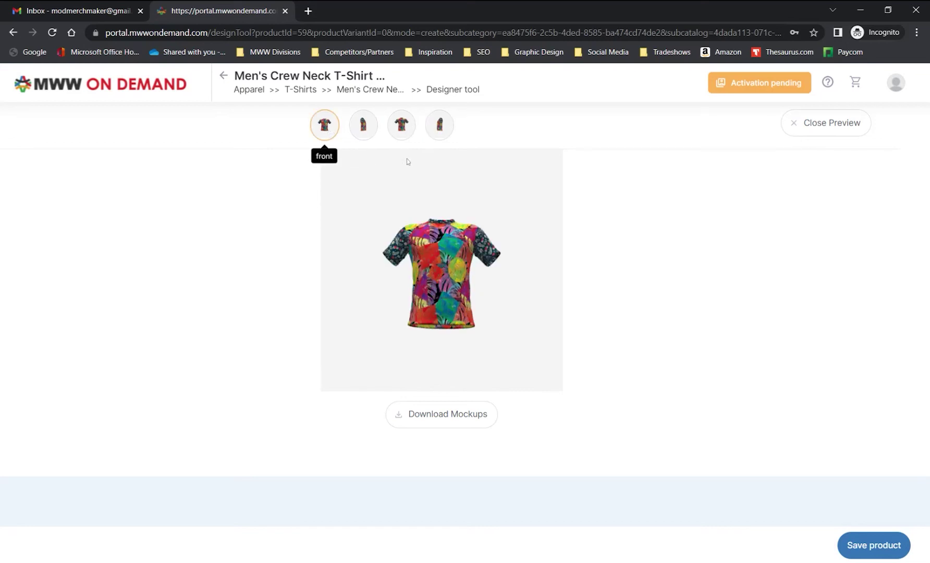
click(437, 414)
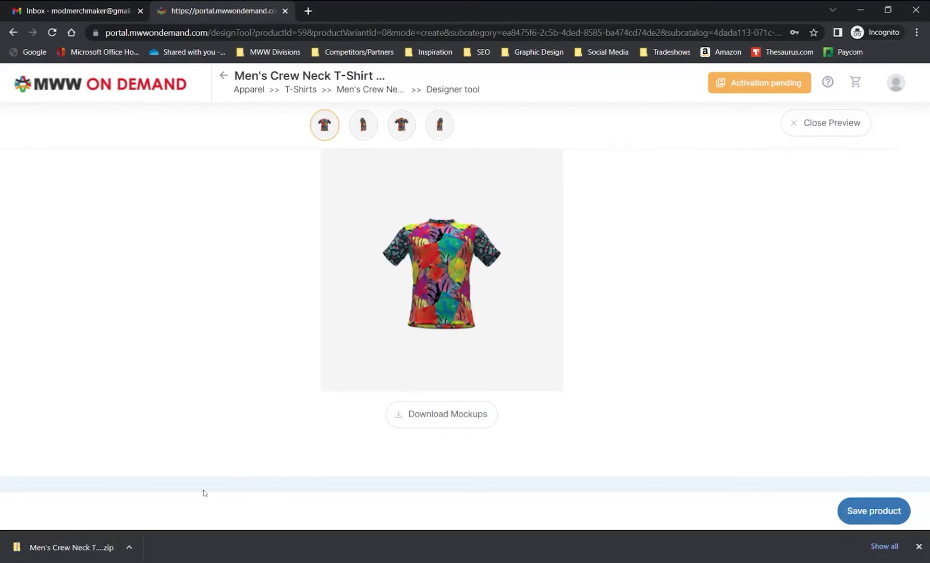
Extract the mockup zip, browse the Views images folder, and return to the designer's front piece
click(103, 548)
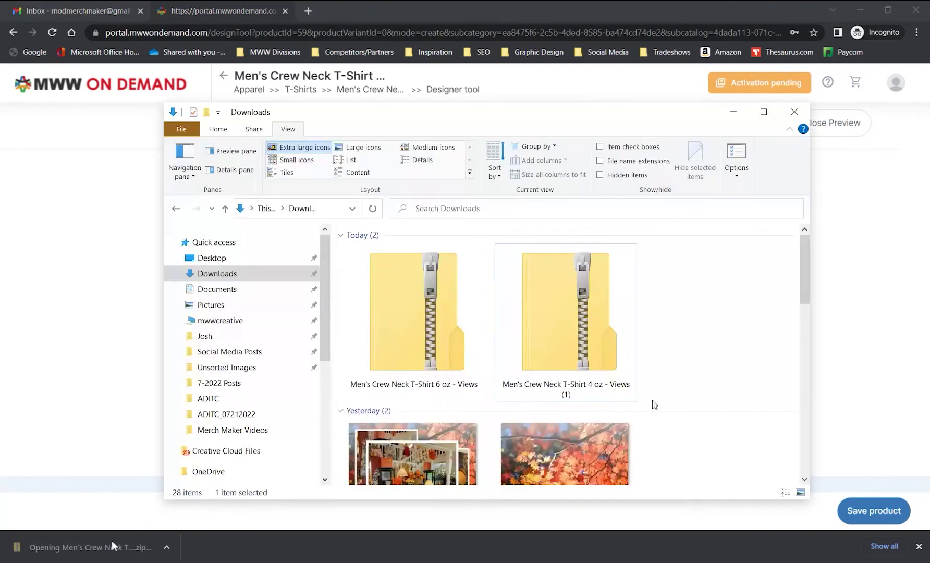
double_click(421, 311)
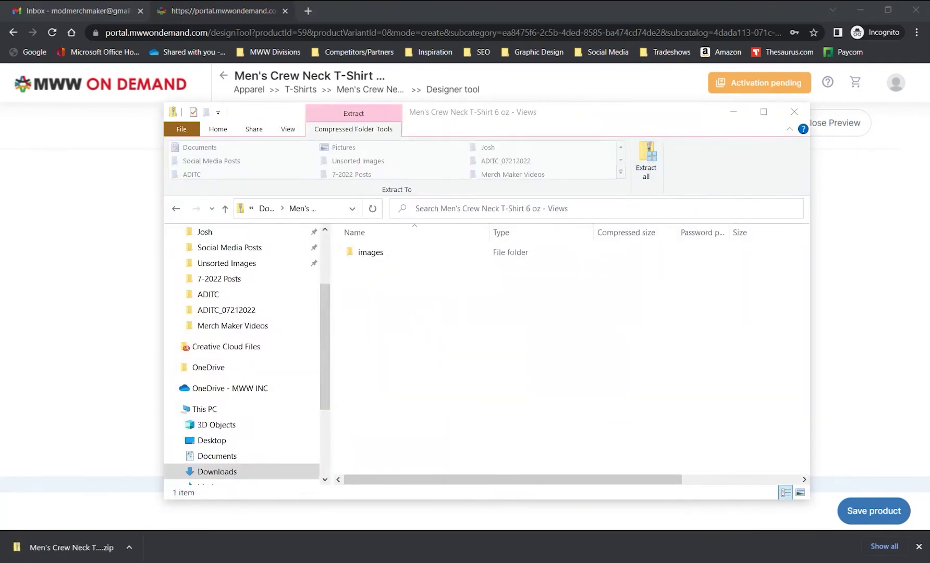
click(175, 210)
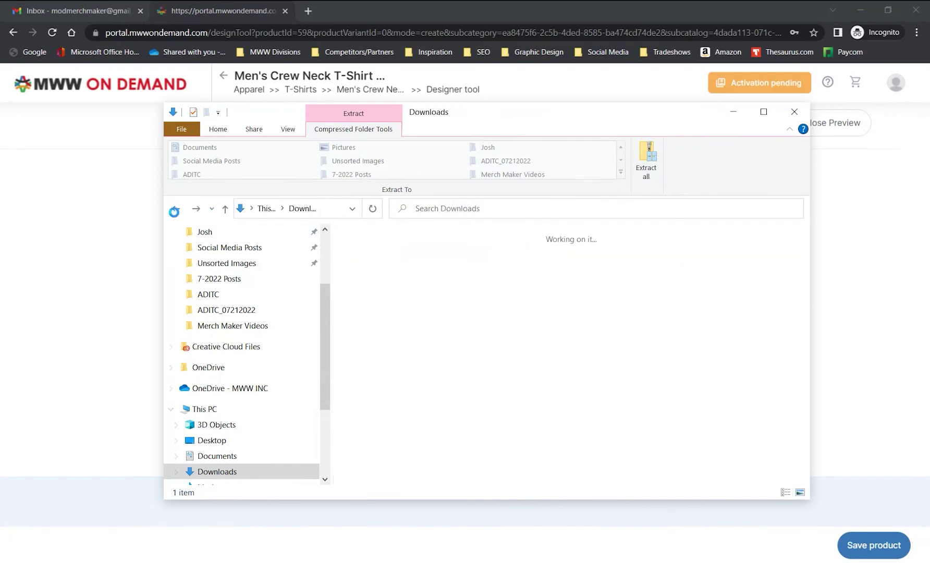
double_click(684, 308)
double_click(381, 254)
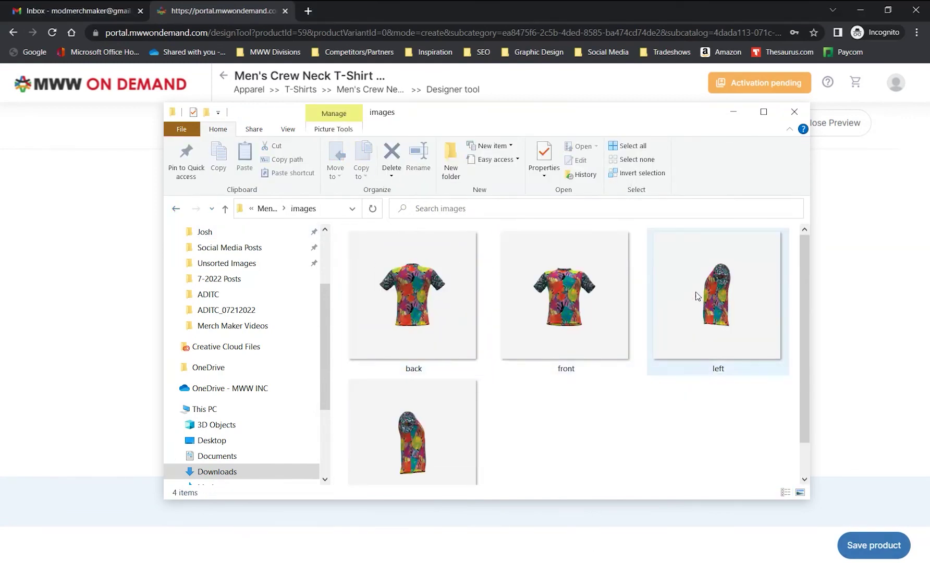
key(alt+Tab)
click(398, 125)
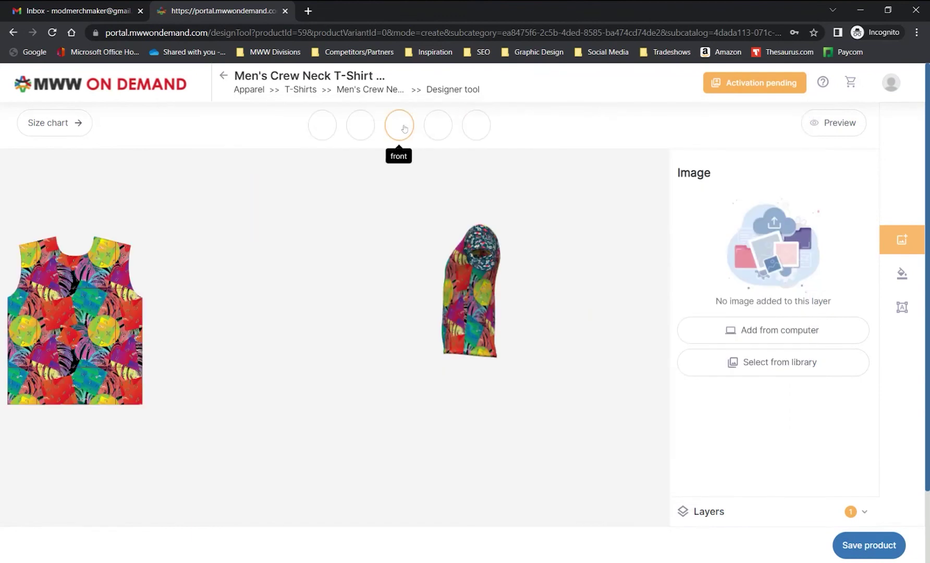
Save the design as a product with sizes S, M and L selected for printing
drag(477, 254, 518, 298)
scroll(490, 291, up, 3)
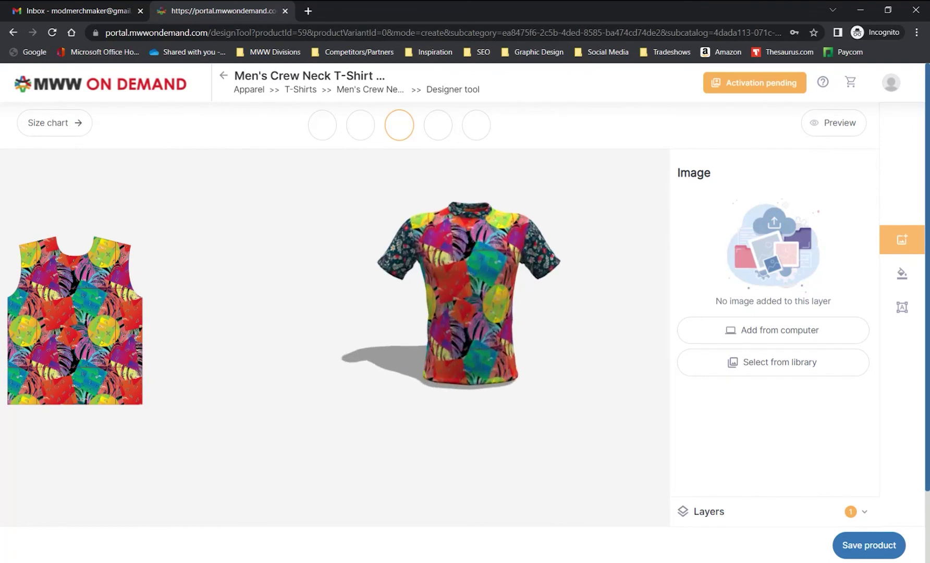
click(851, 547)
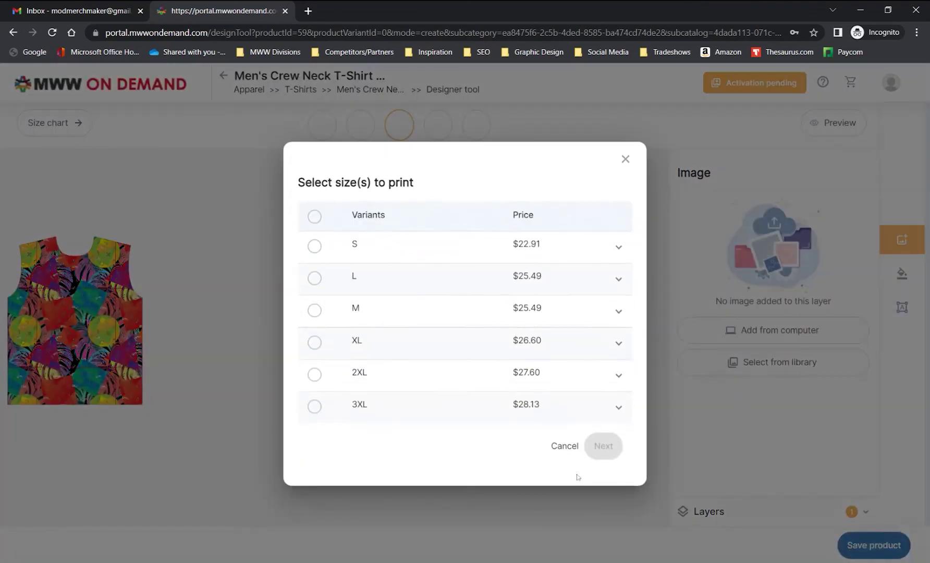
click(314, 278)
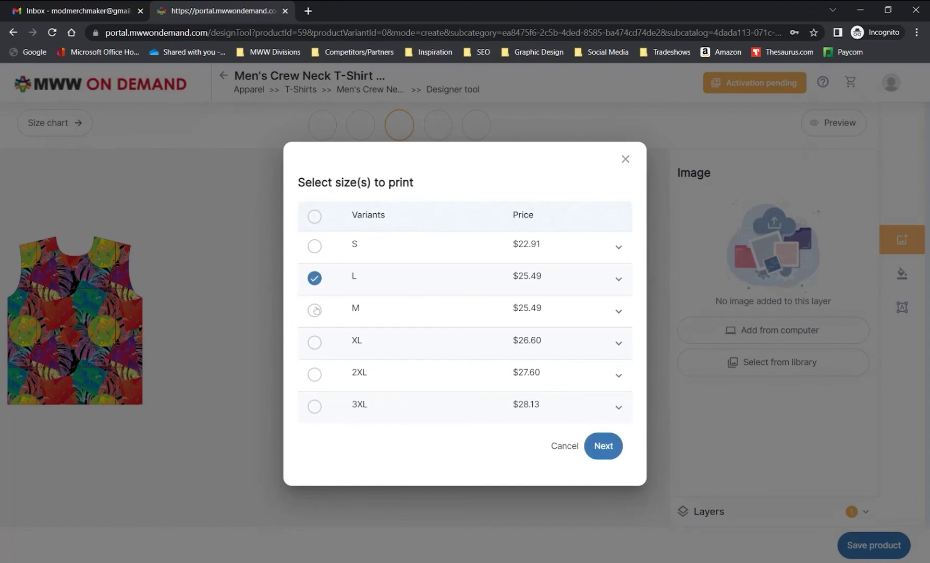
click(315, 310)
click(315, 343)
click(314, 245)
click(315, 280)
click(315, 282)
click(311, 346)
Confirm the size selection and approve the online proof
click(605, 449)
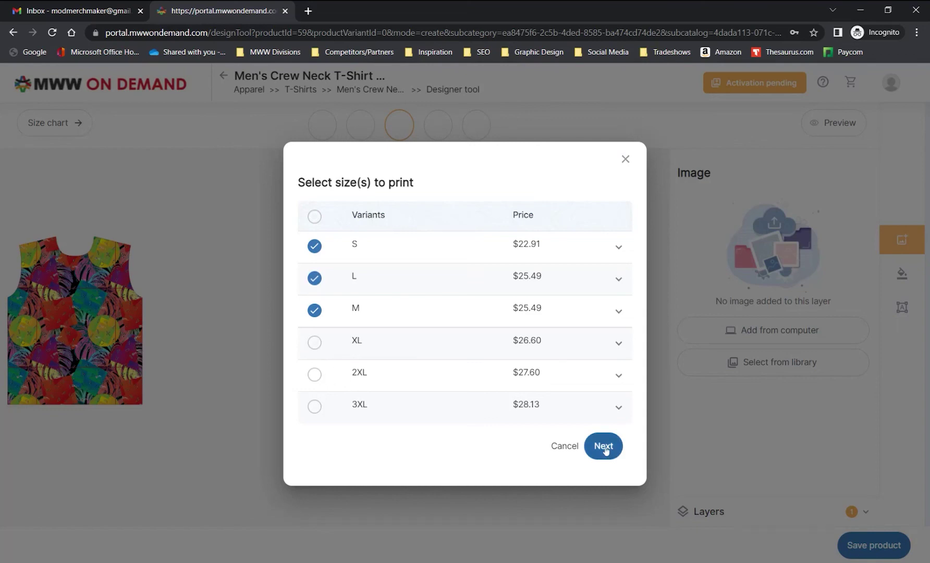
click(604, 446)
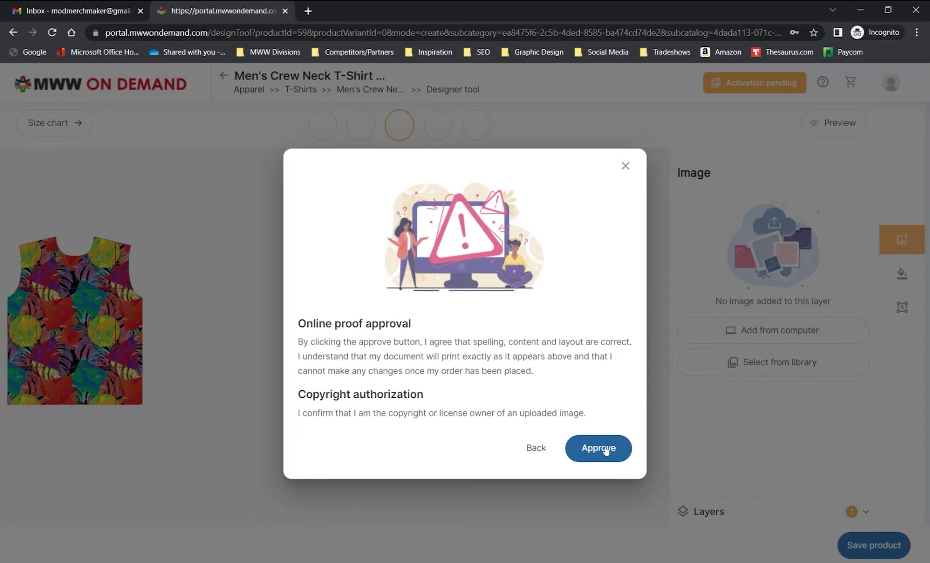
click(599, 448)
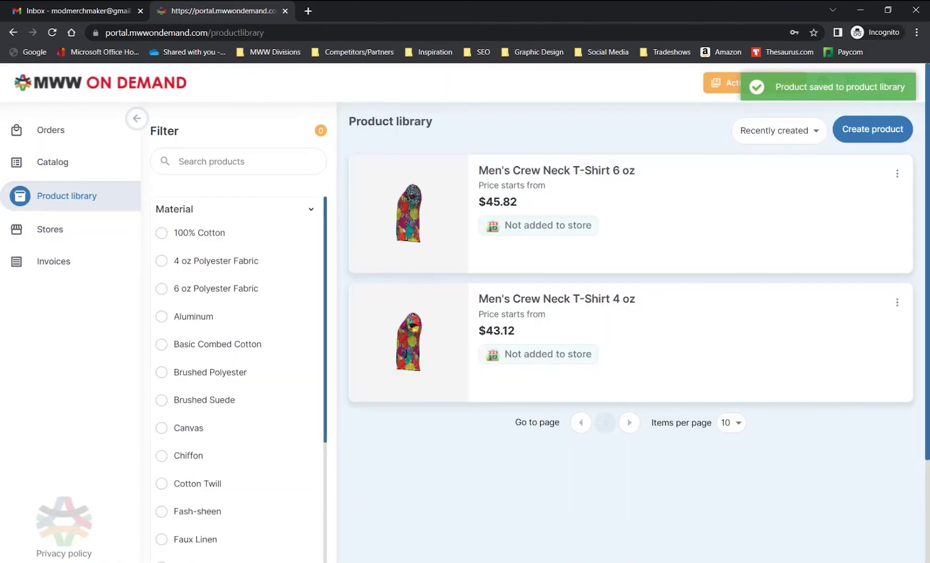
Open the saved 6 oz T-shirt product and edit the M variant's pricing
click(417, 199)
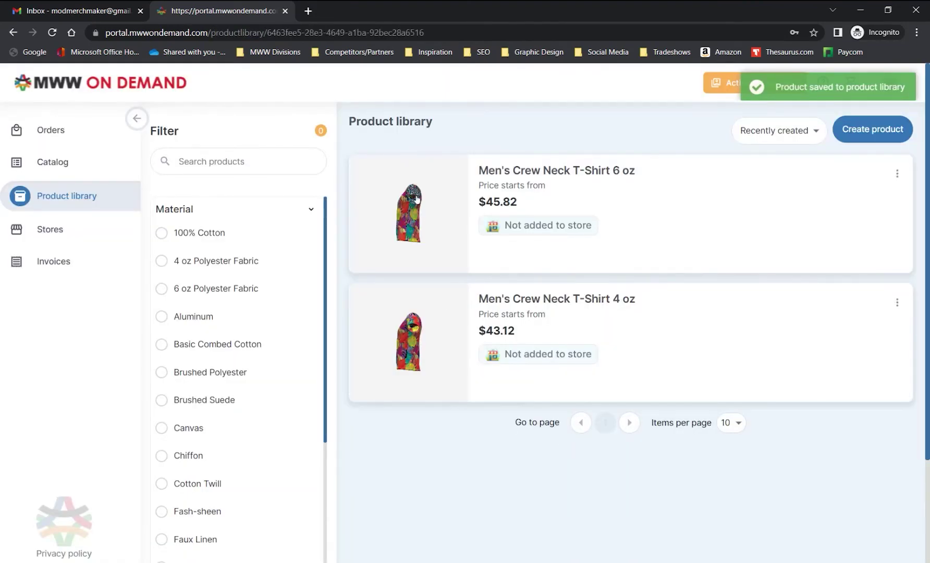
scroll(541, 313, down, 1)
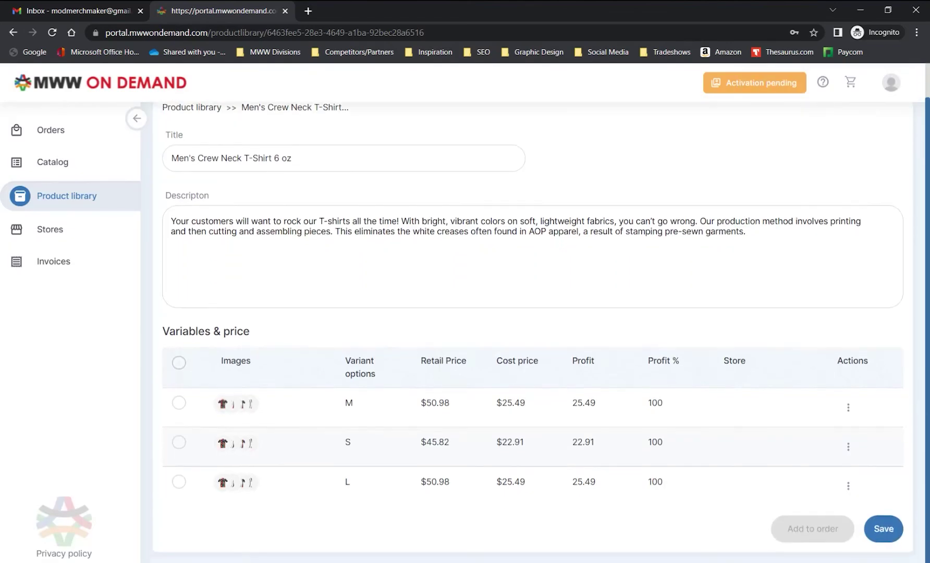
click(848, 407)
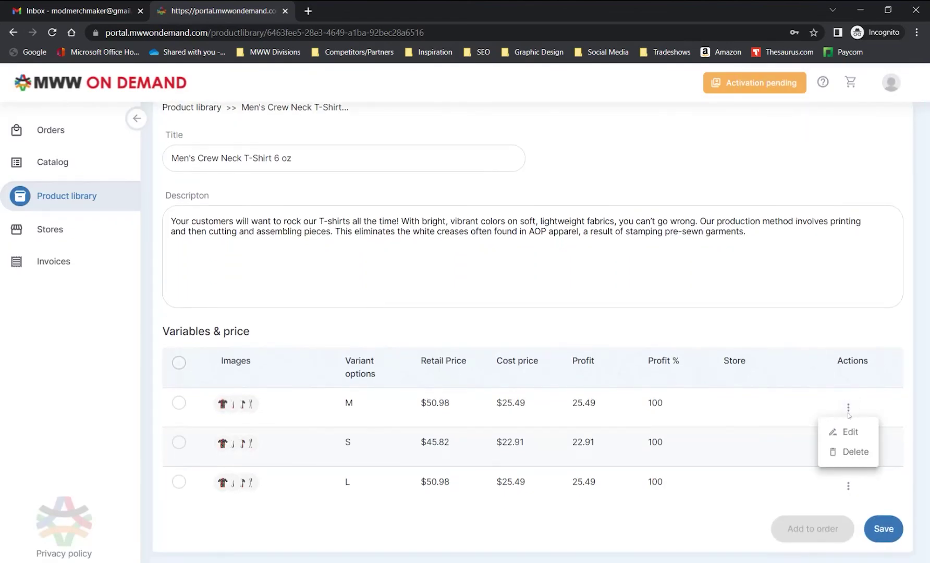
click(849, 433)
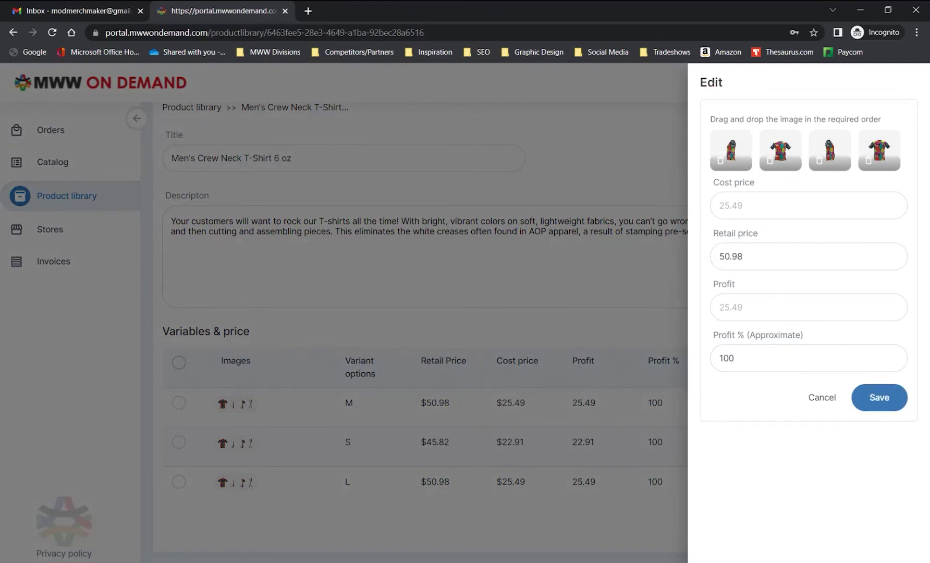
Try M Profit % of 50 and 75, save it at 100, then view Orders
key(ctrl+a)
text(50)
key(ctrl+a)
text(75)
key(ctrl+a)
text(100)
click(857, 401)
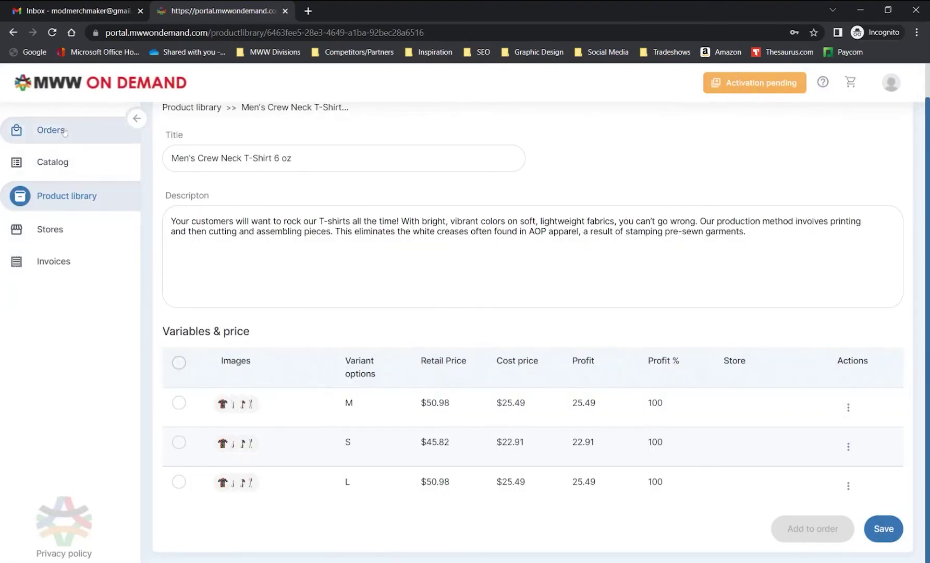
click(51, 130)
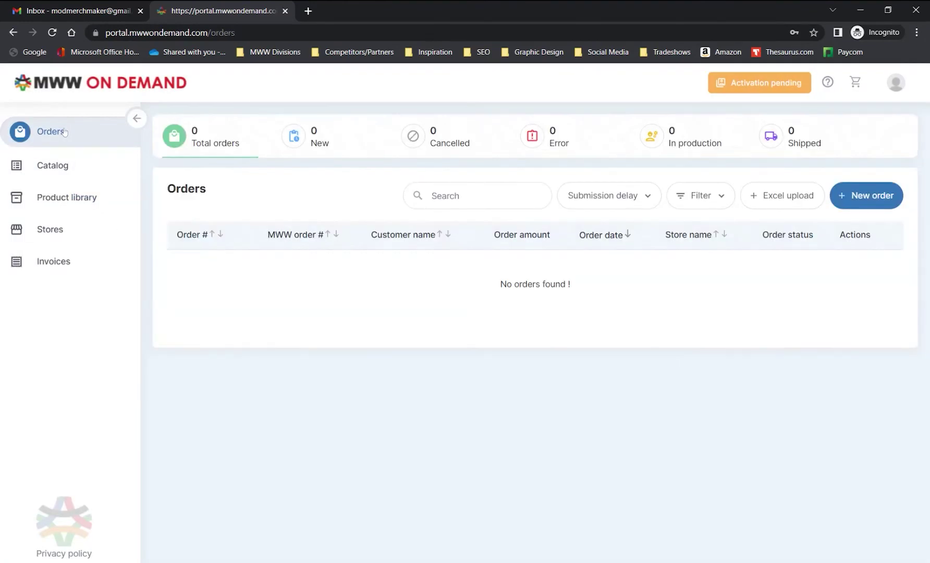